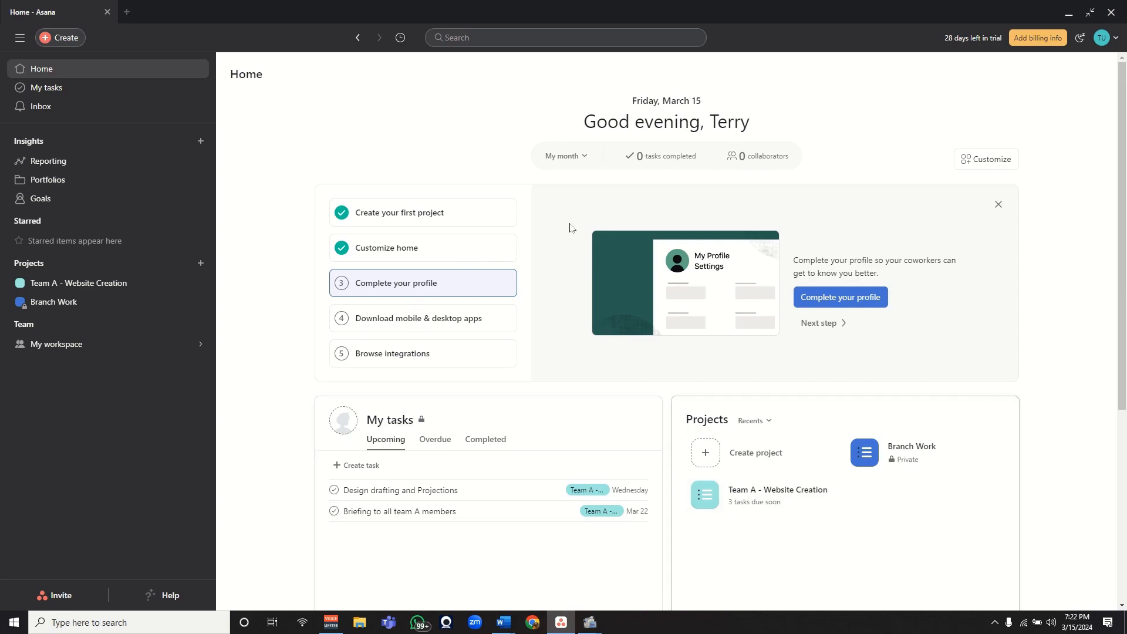
left_click(479, 39)
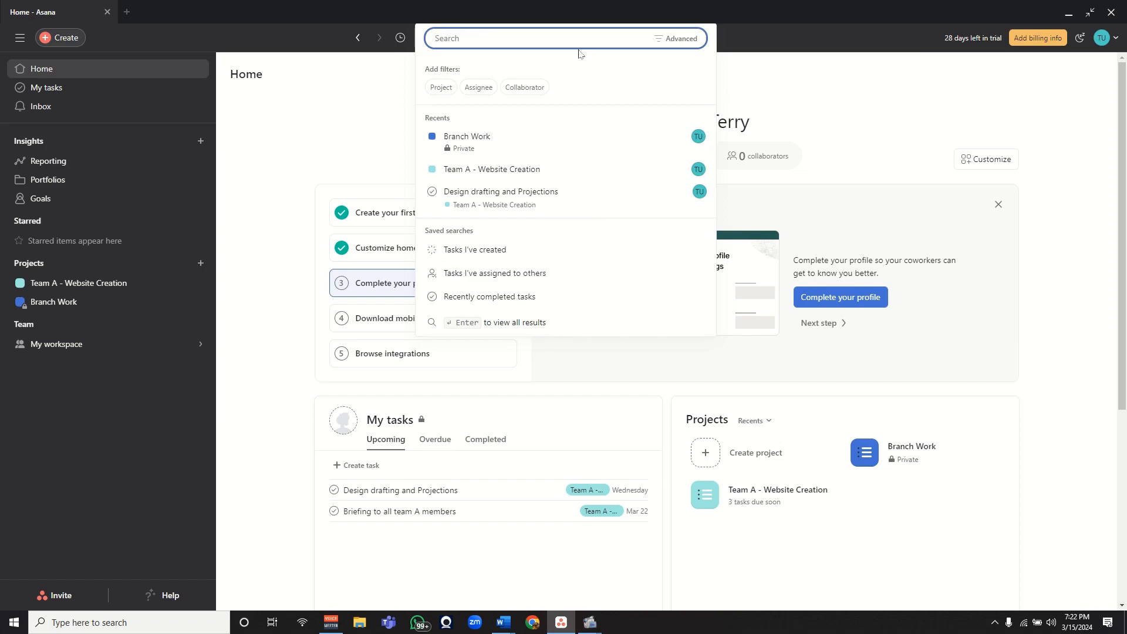
type("nbmnmgbm")
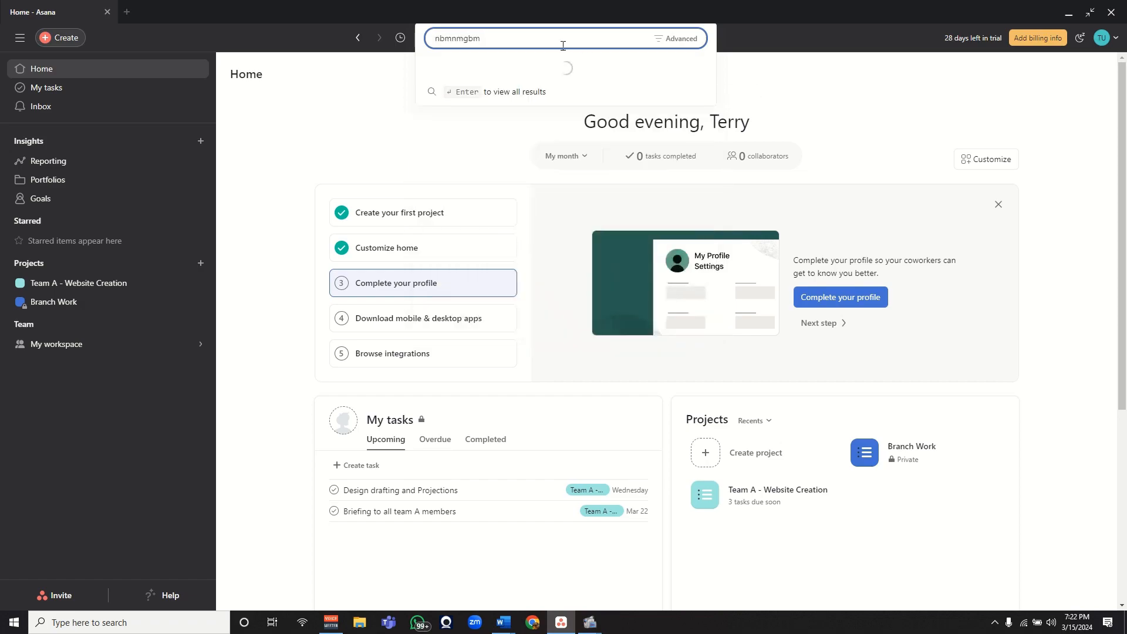
key("BackSpace")
key("BackSpace")
key("BackSpace")
key("BackSpace")
key("BackSpace")
key("BackSpace")
key("BackSpace")
left_click(739, 41)
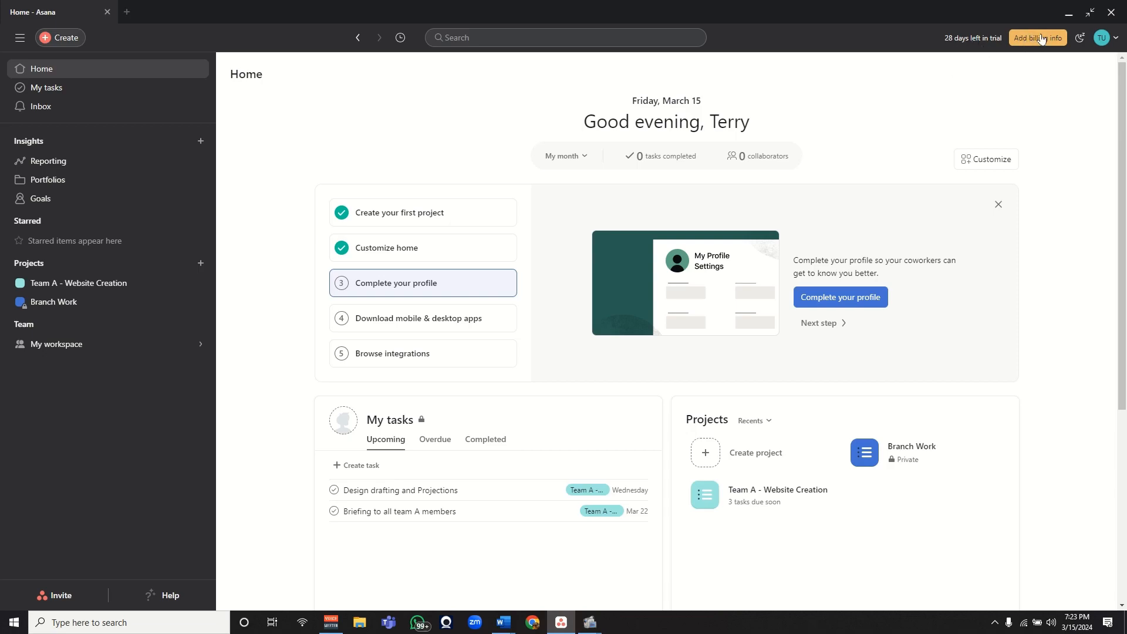
Step: Look over the available durations for pausing notifications and the options in the account menu
left_click(1080, 37)
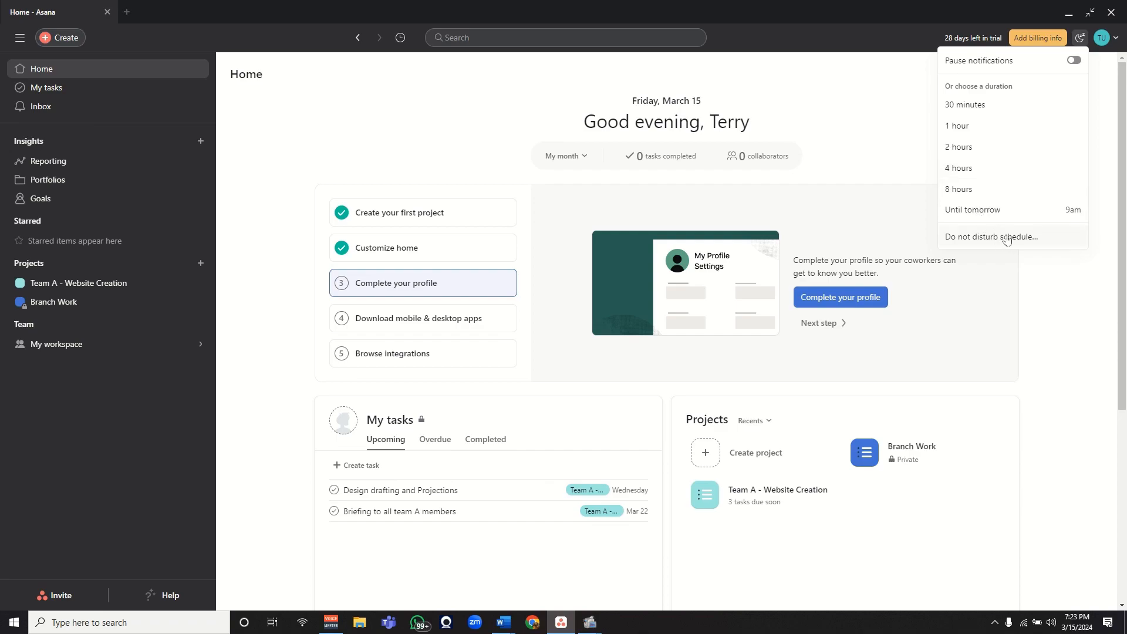
left_click(1083, 39)
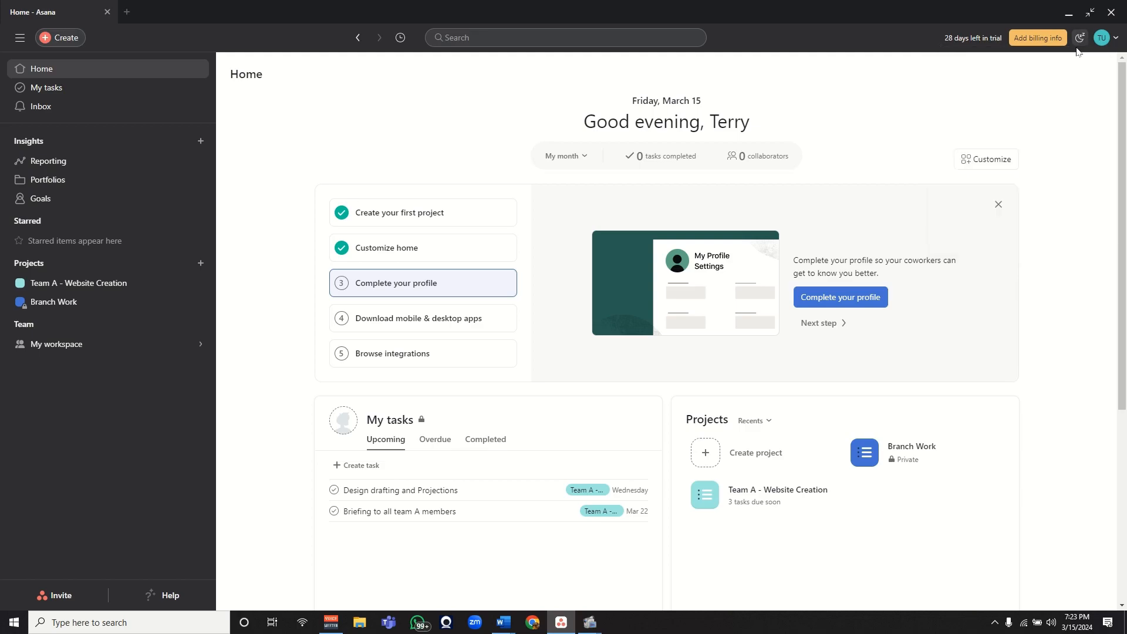
left_click(1119, 40)
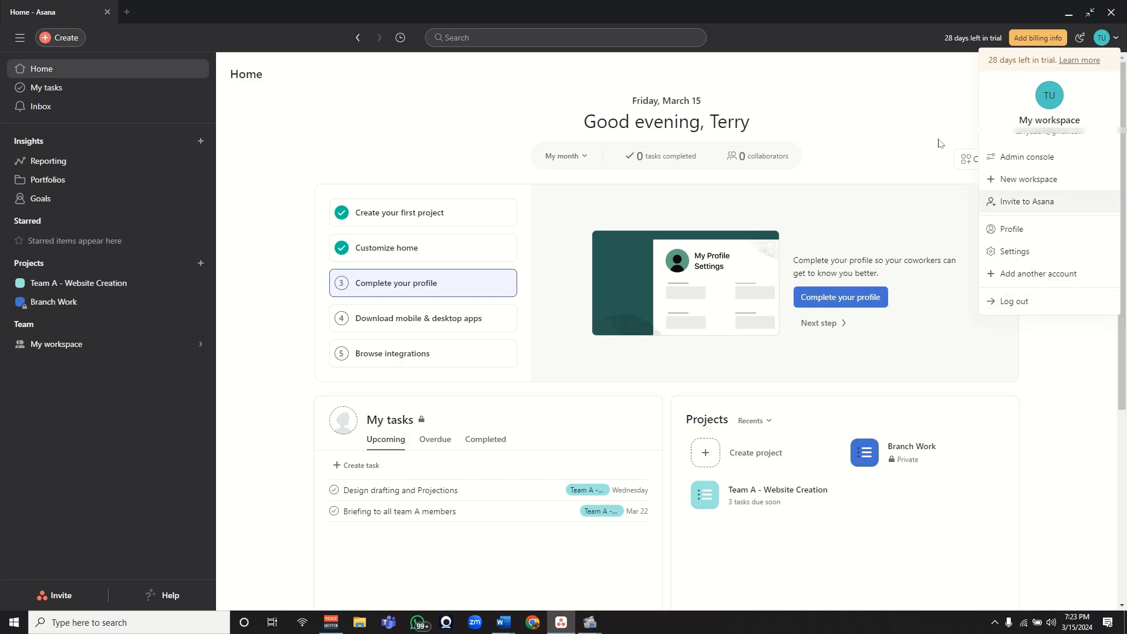
left_click(921, 87)
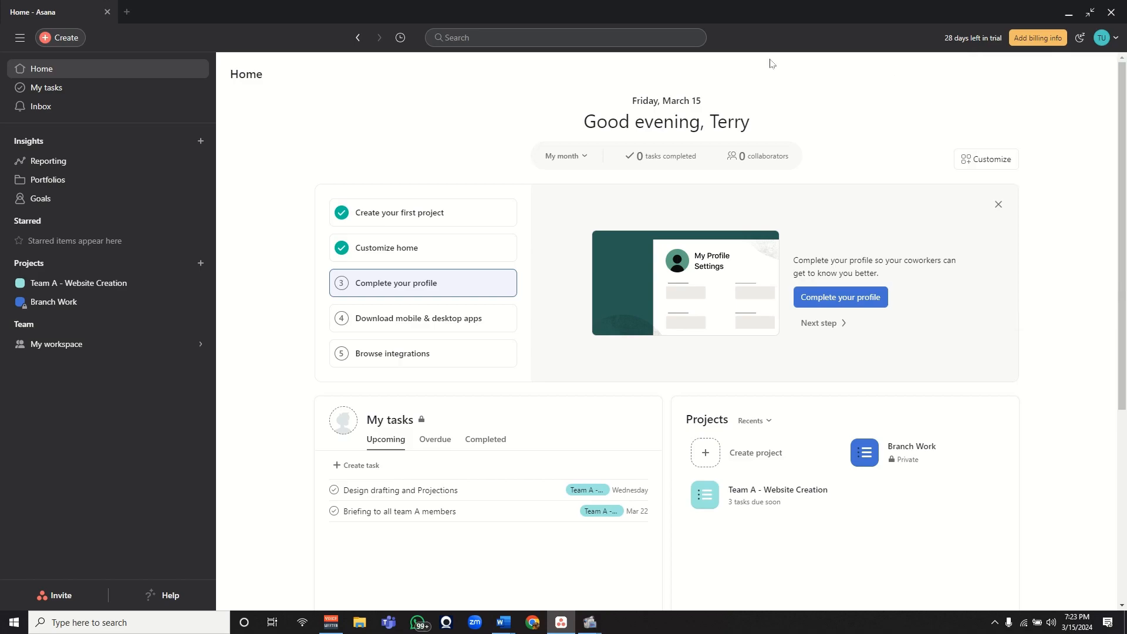
Step: Look over the kinds of items that can be created, and collapse and restore the sidebar
left_click(44, 39)
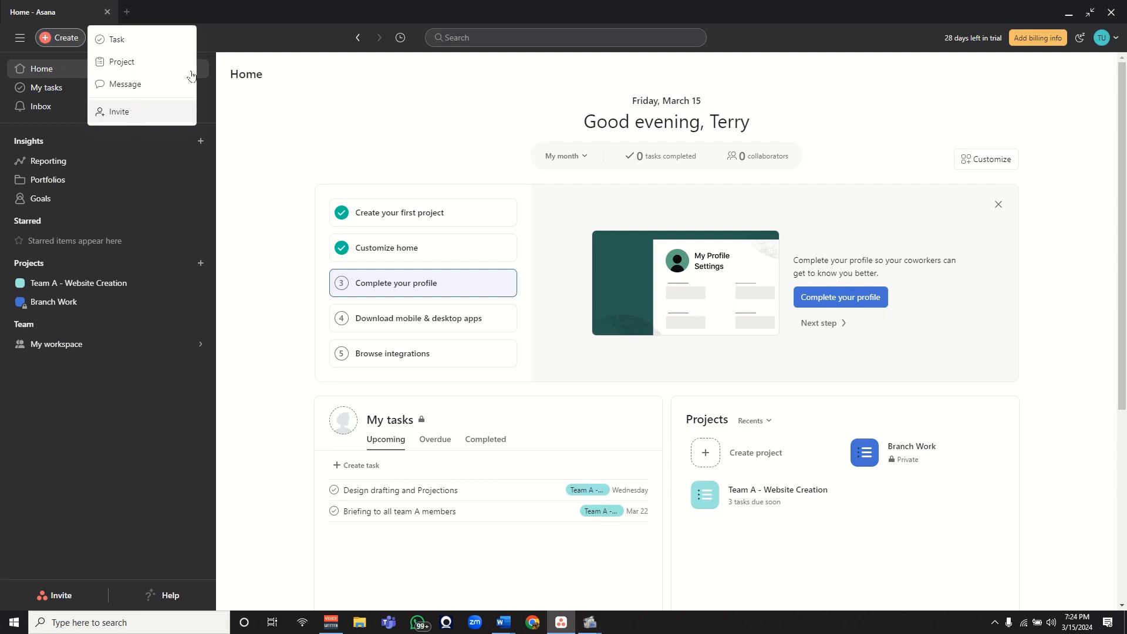
left_click(227, 40)
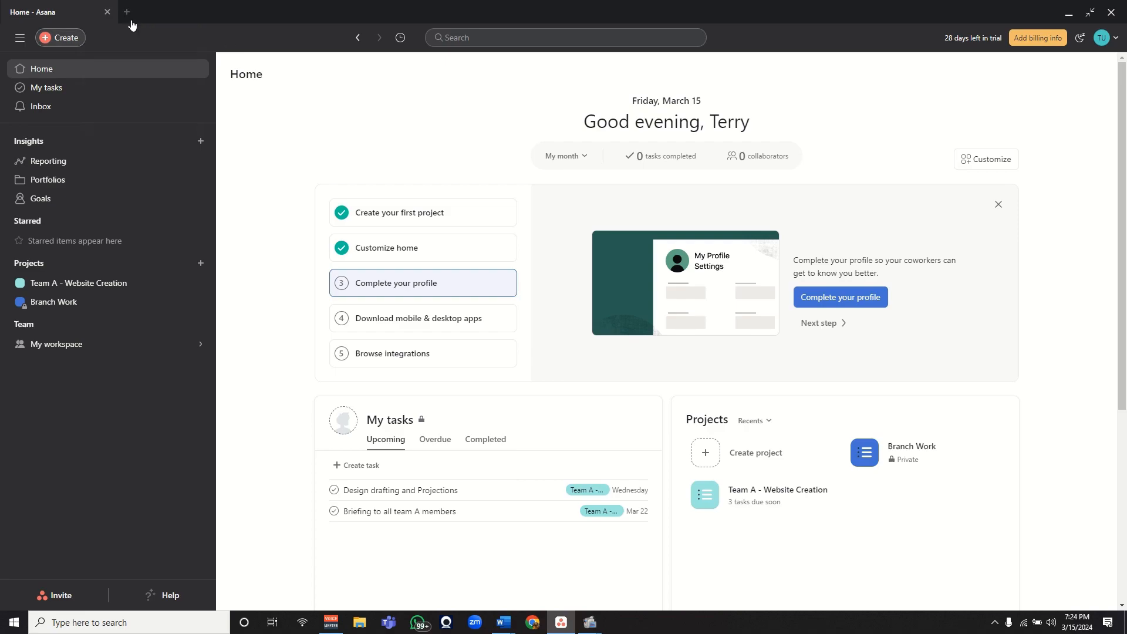
left_click(62, 41)
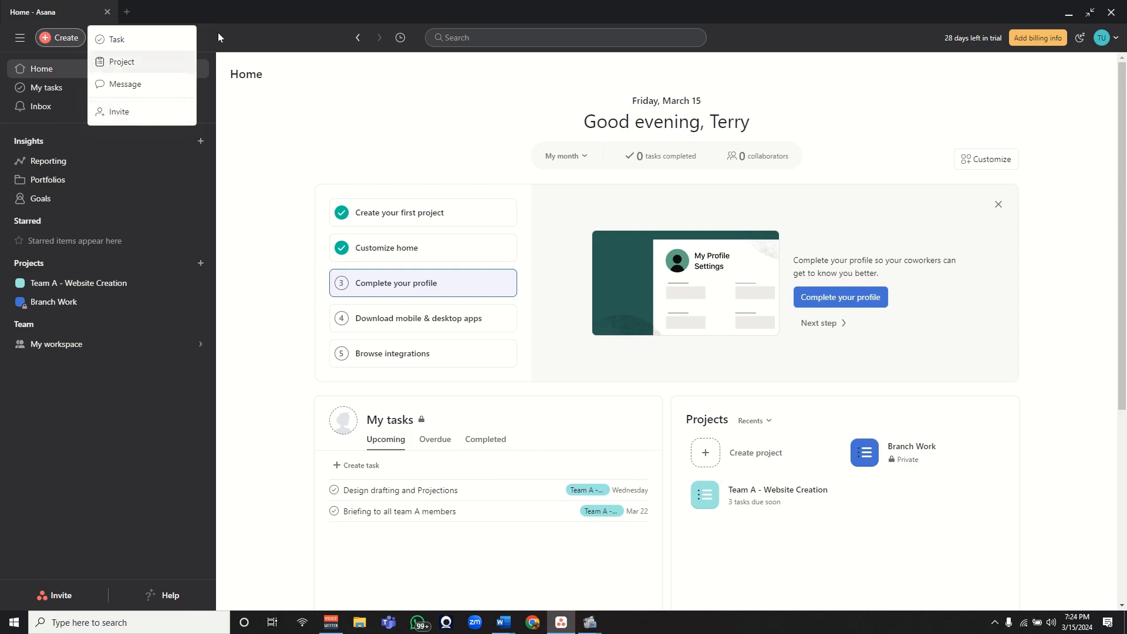
left_click(198, 34)
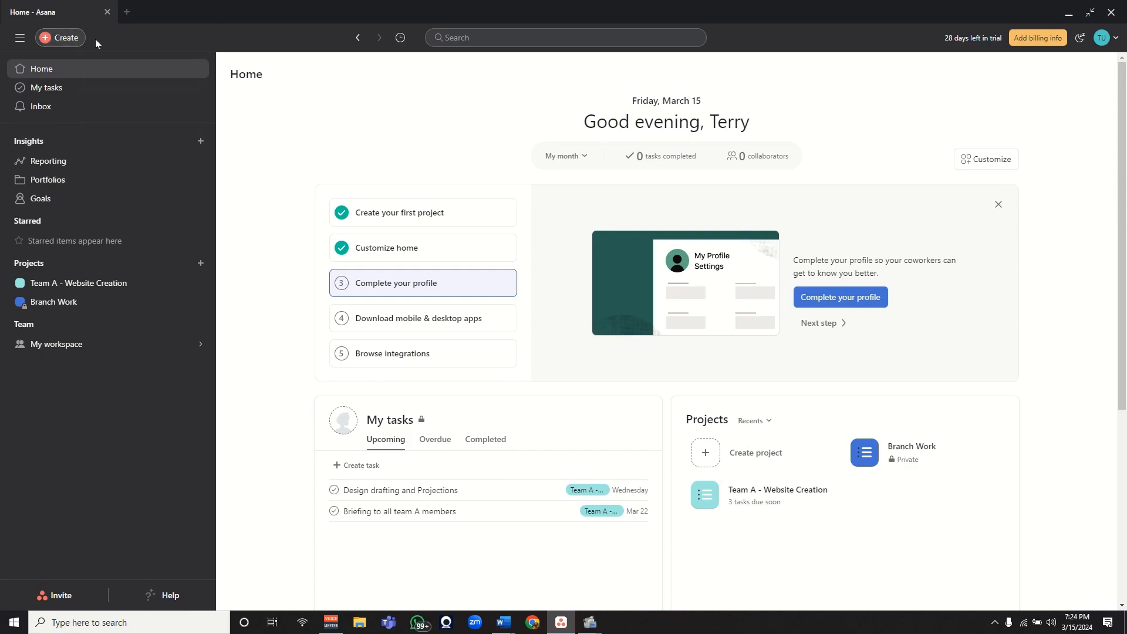
left_click(19, 40)
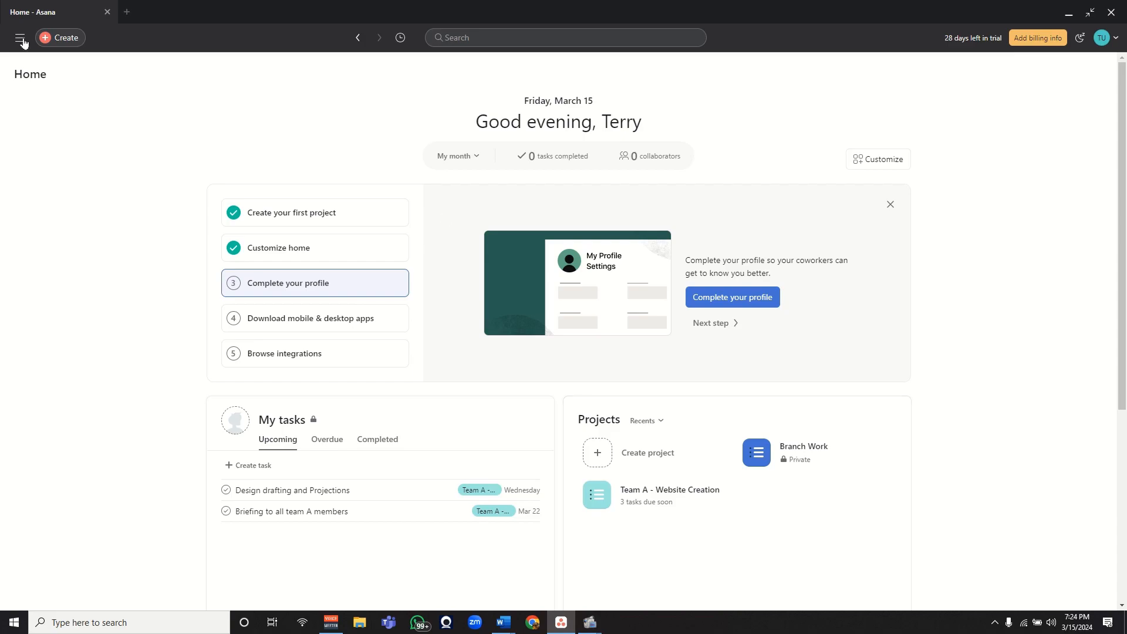
left_click(20, 41)
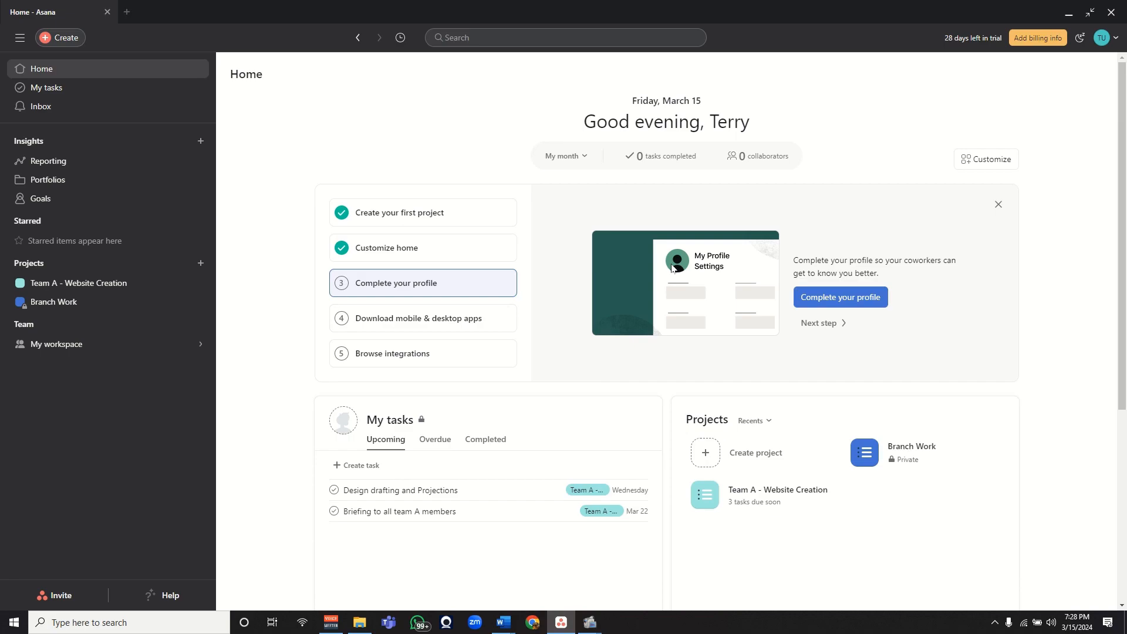
Step: Look through My tasks, the Inbox and its sent messages, and return to the Home page
left_click(62, 89)
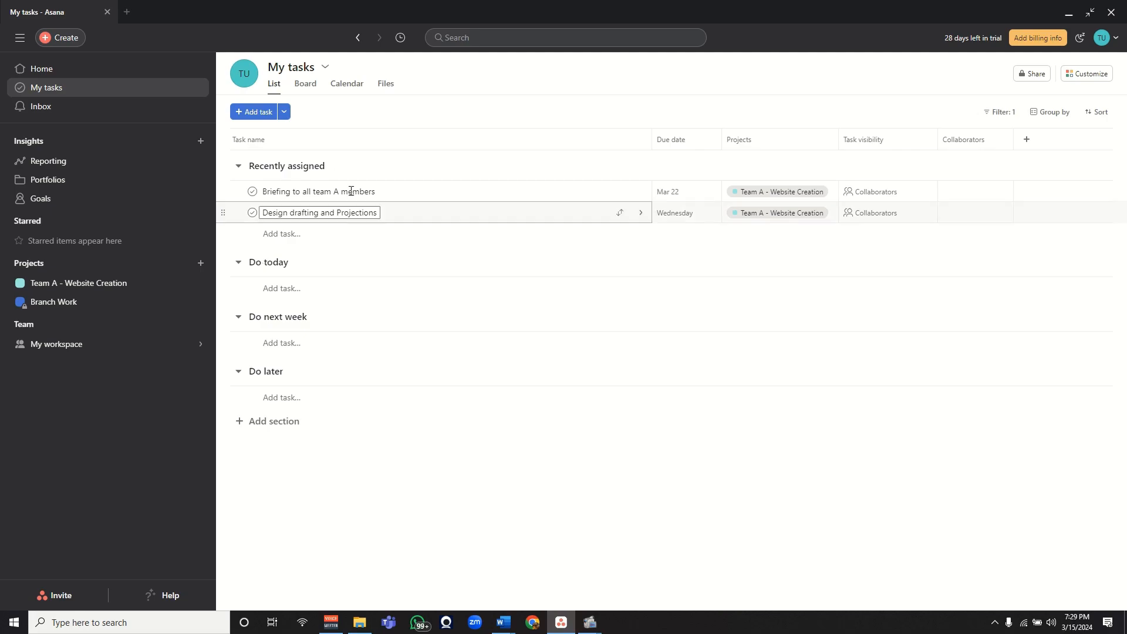
left_click(54, 106)
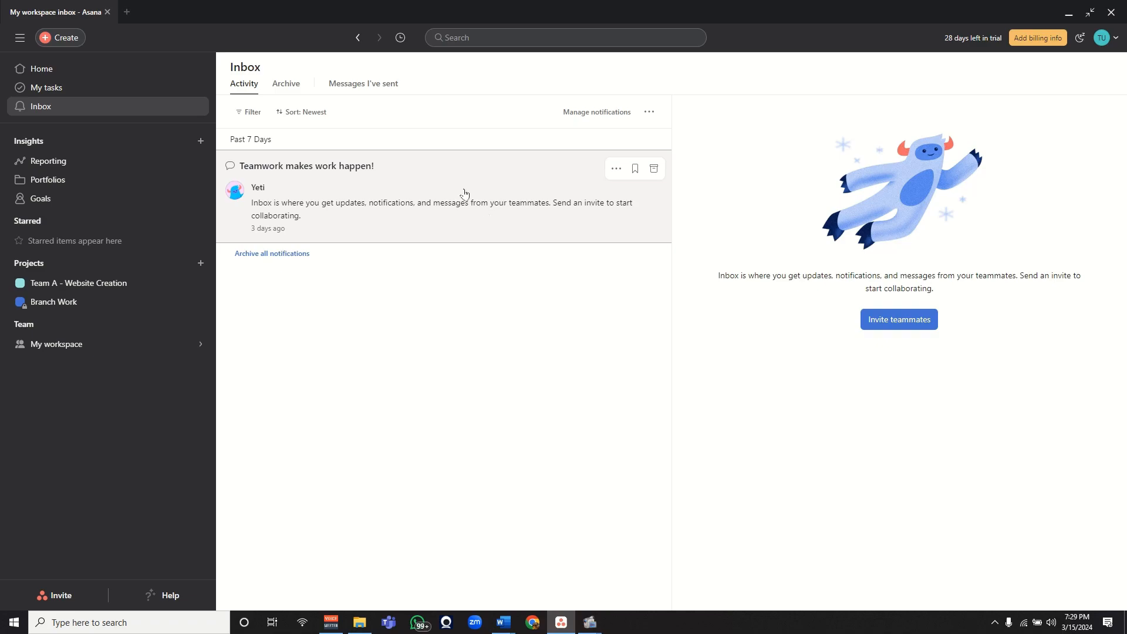
left_click(370, 88)
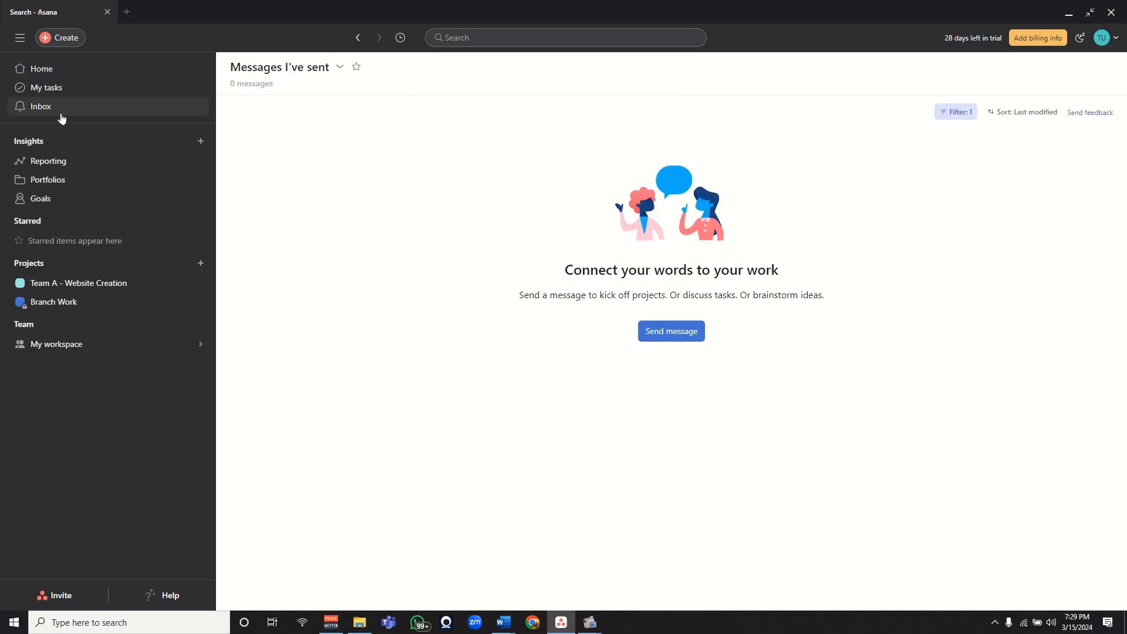
left_click(54, 70)
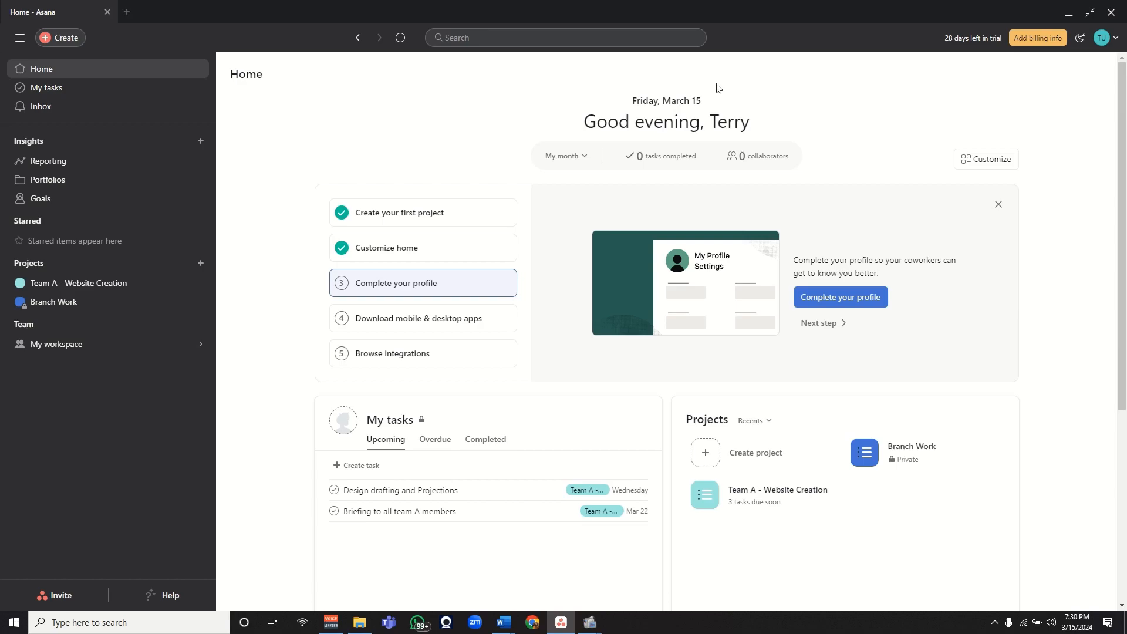
Step: Set the Home summary period to My week and move the People widget into the Projects widget's place beside My tasks
left_click(584, 159)
left_click(573, 178)
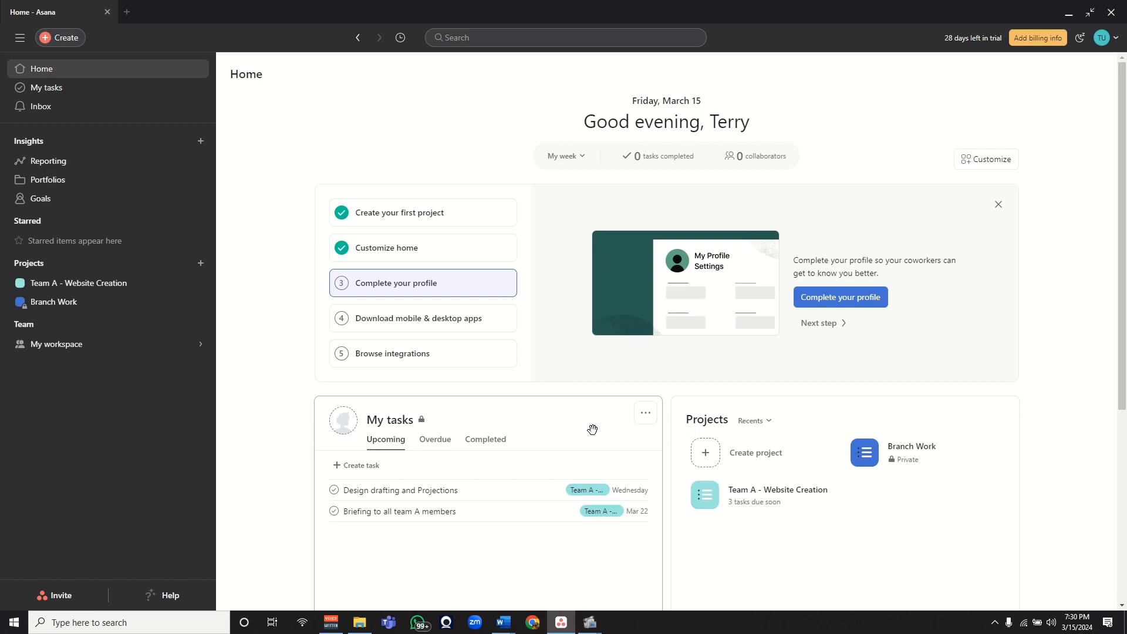
scroll(651, 375, "down", 4)
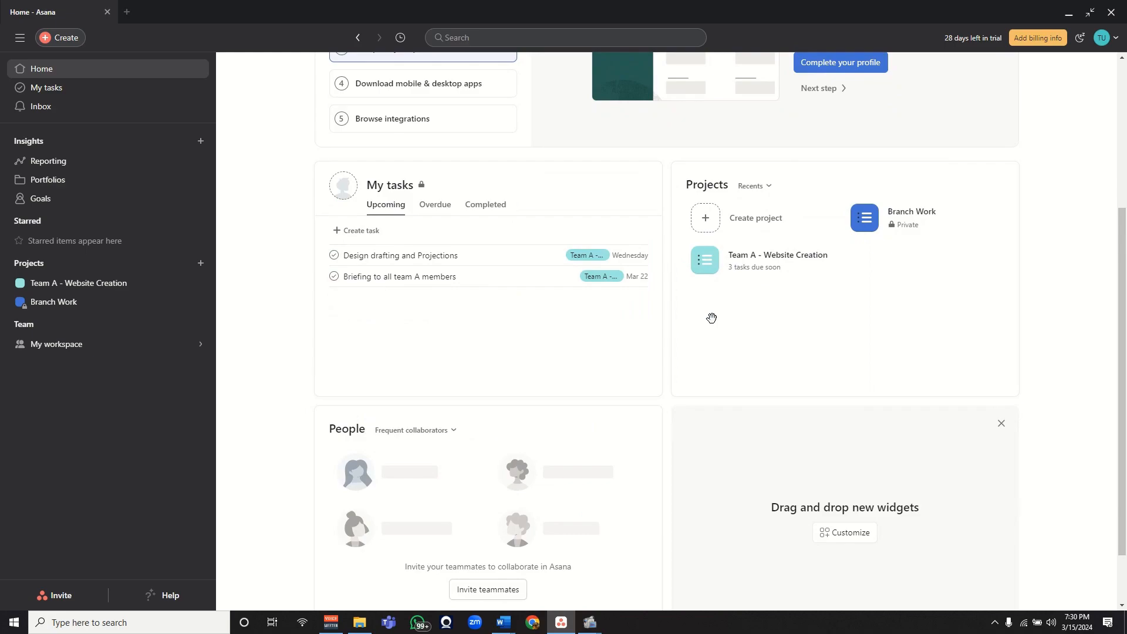
left_click_drag(711, 317, 780, 272)
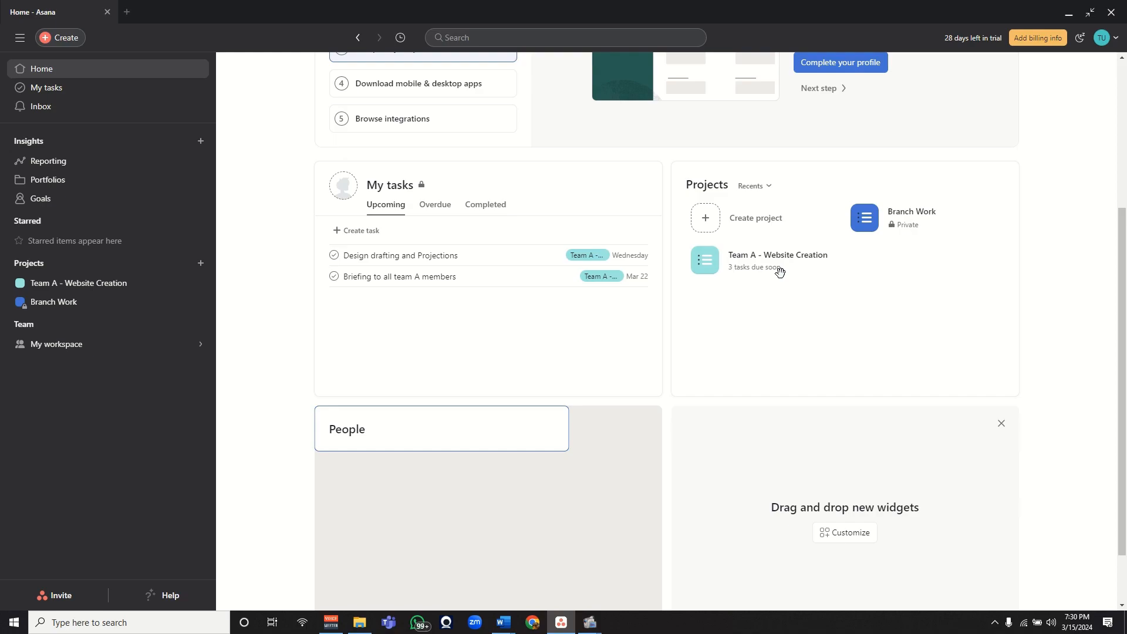
left_click_drag(780, 273, 781, 275)
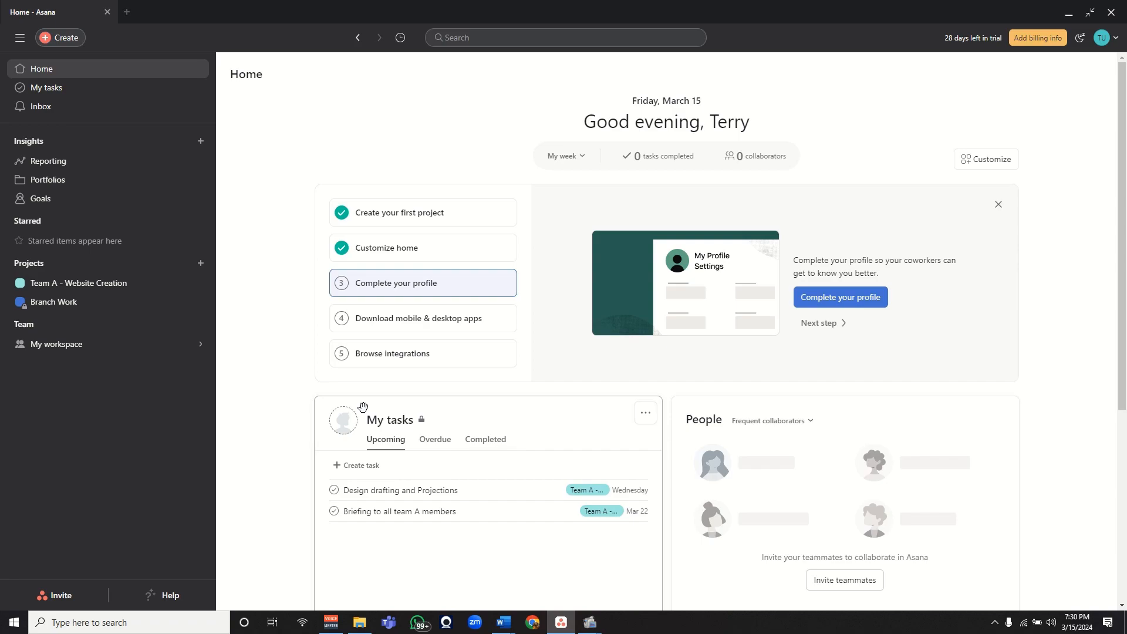
Step: Customize the Home page with the dark burgundy background color
scroll(701, 312, "down", 5)
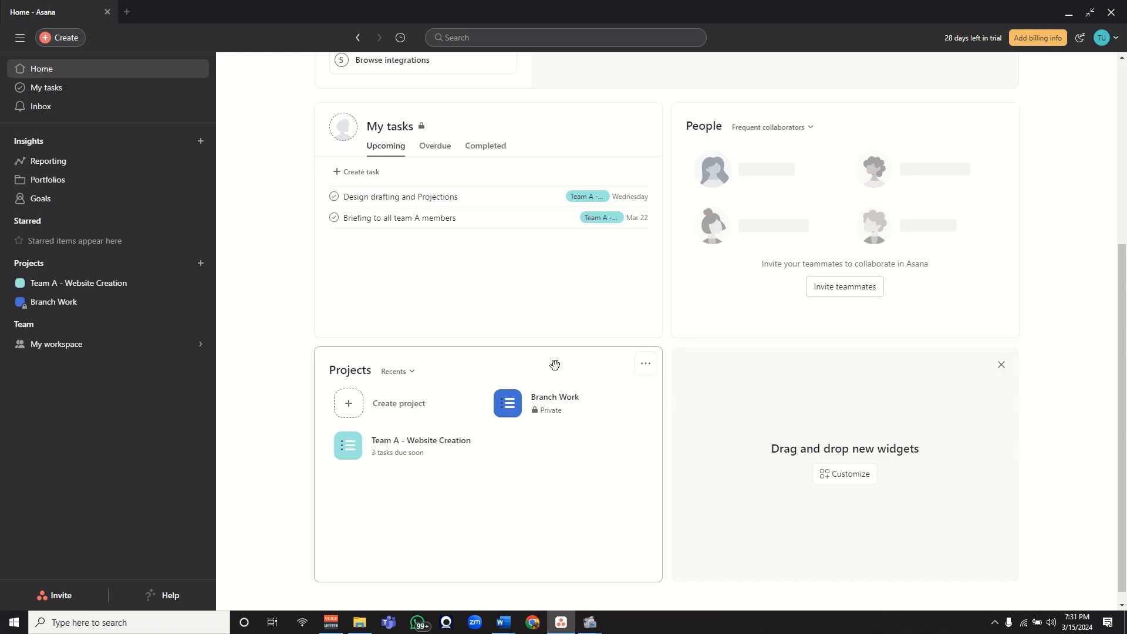
scroll(732, 474, "down", 1)
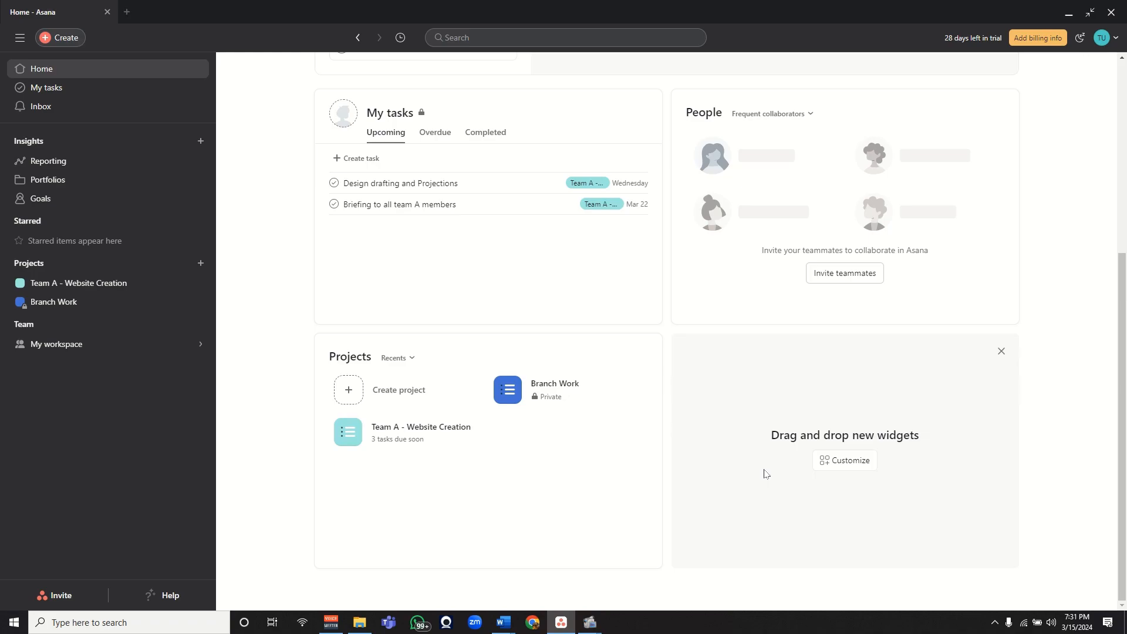
scroll(992, 162, "up", 5)
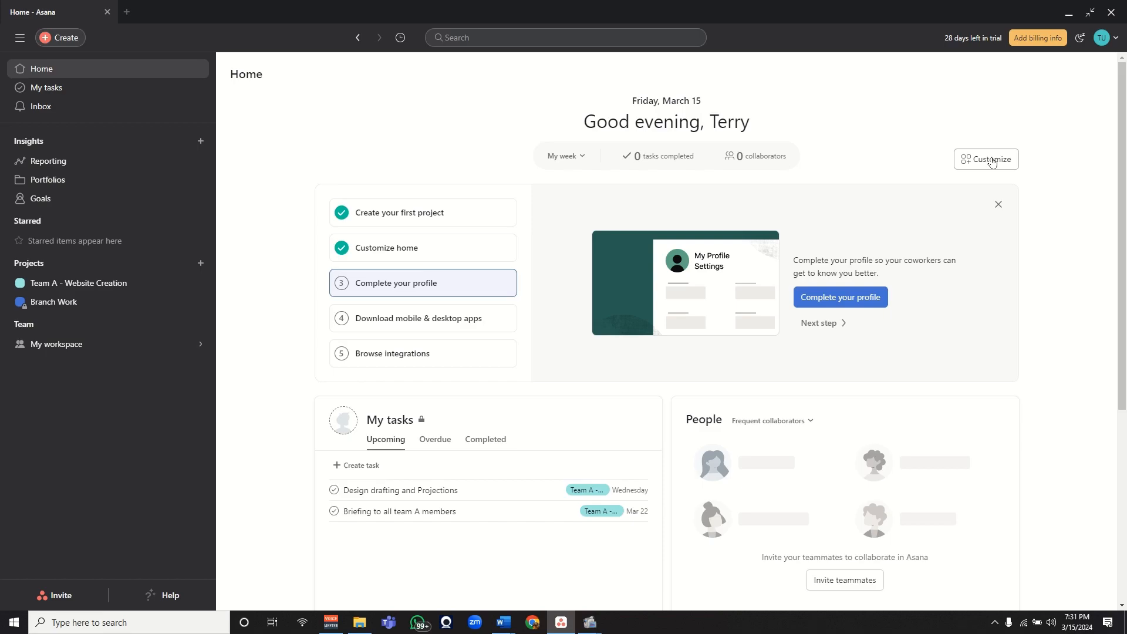
left_click(991, 160)
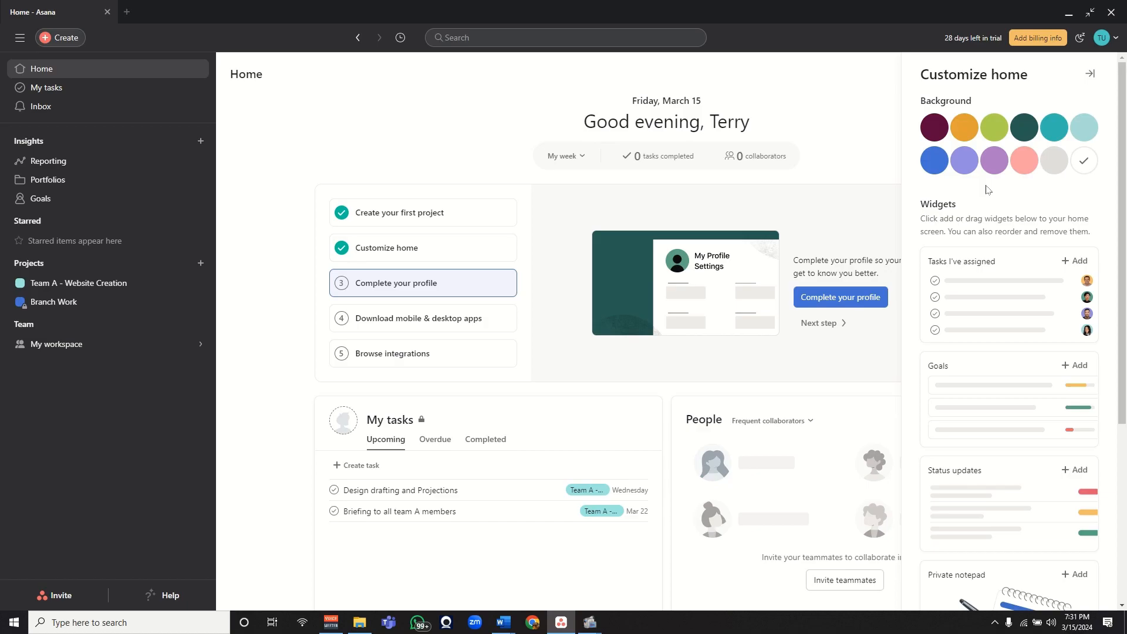
left_click(941, 127)
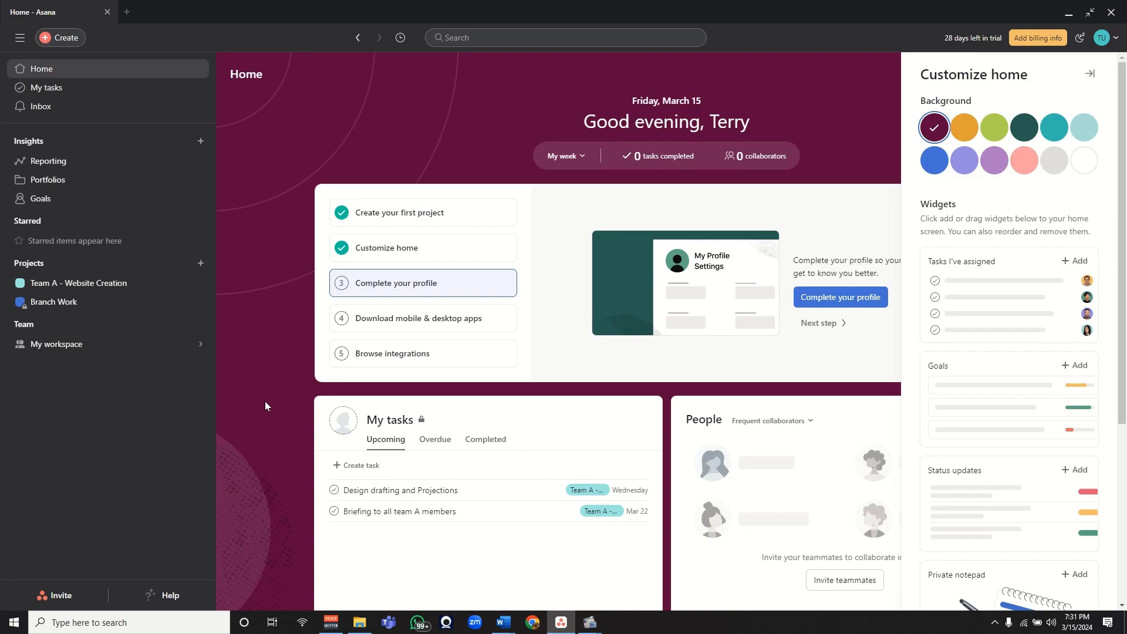
Step: Add the Private notepad widget to the Home page from the available widgets
scroll(929, 135, "down", 2)
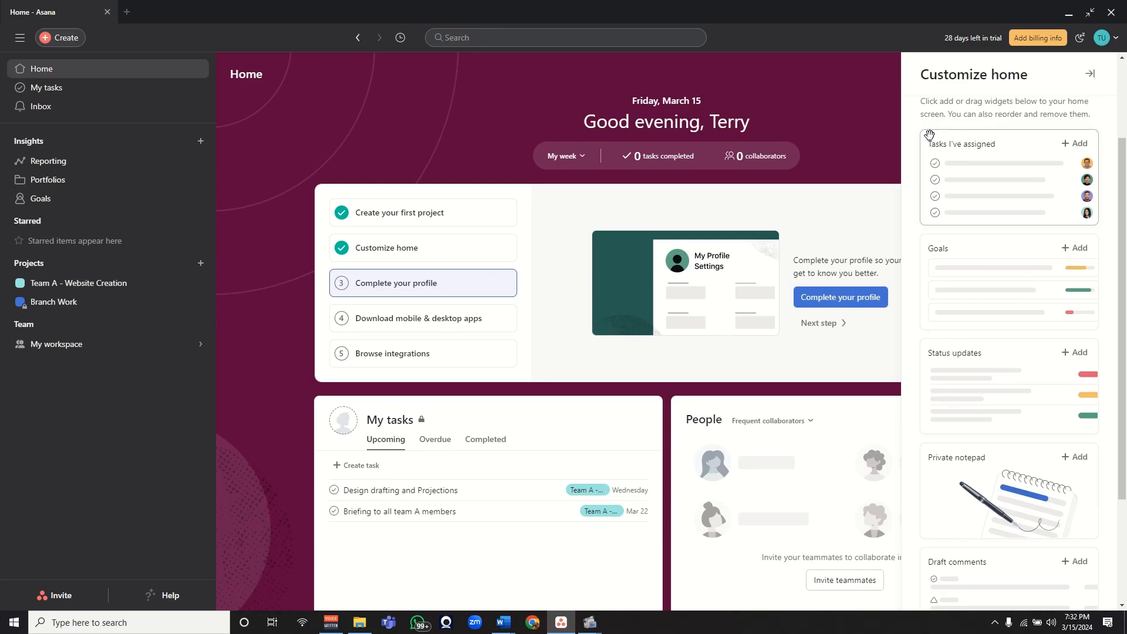
scroll(968, 321, "down", 3)
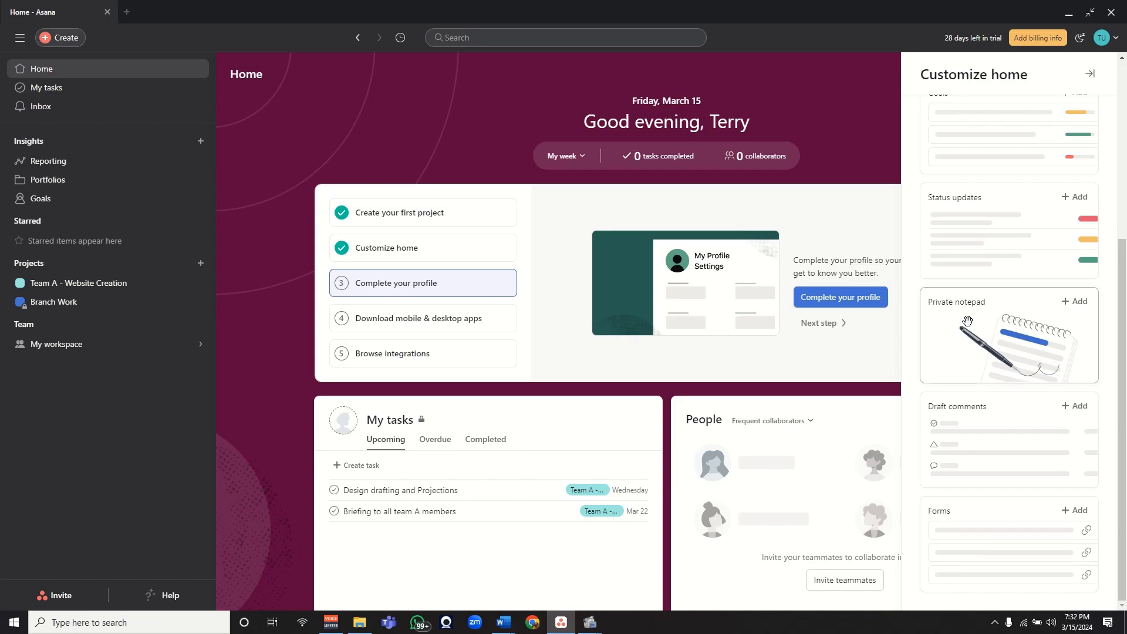
left_click_drag(967, 321, 754, 412)
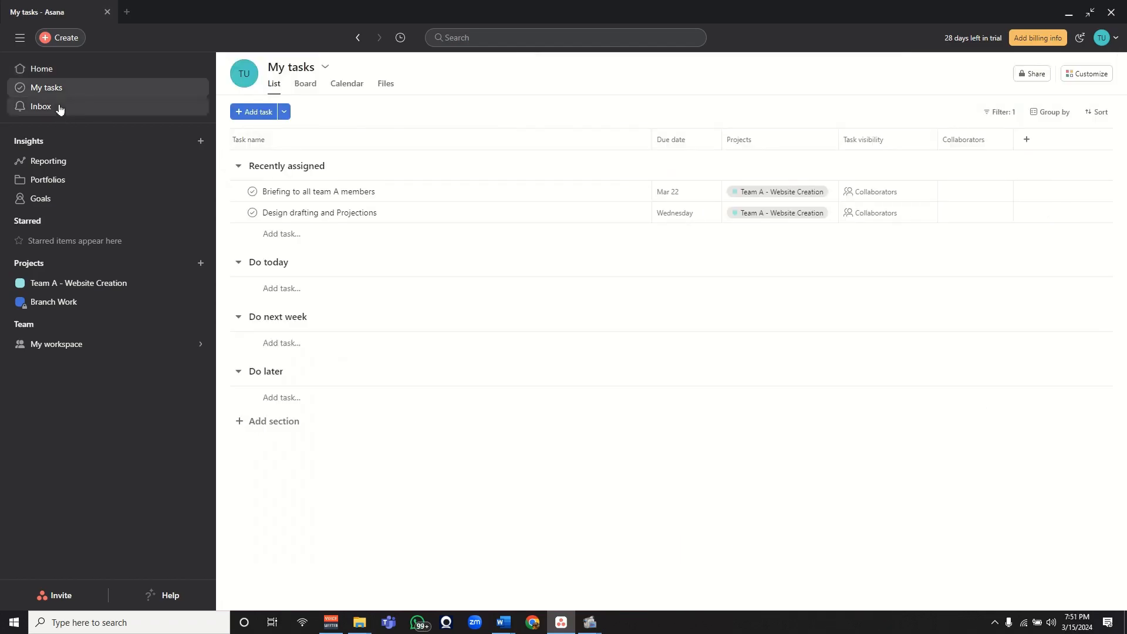
Step: Examine the Inbox activity and the form for inviting teammates to My workspace without sending an invitation
left_click(59, 109)
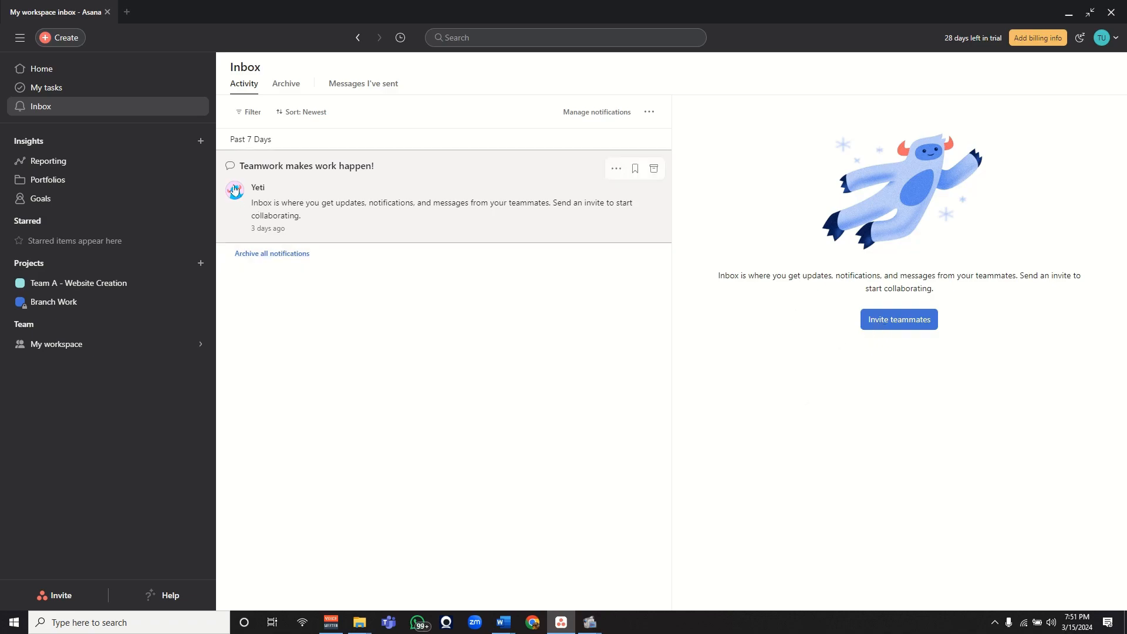
left_click(44, 598)
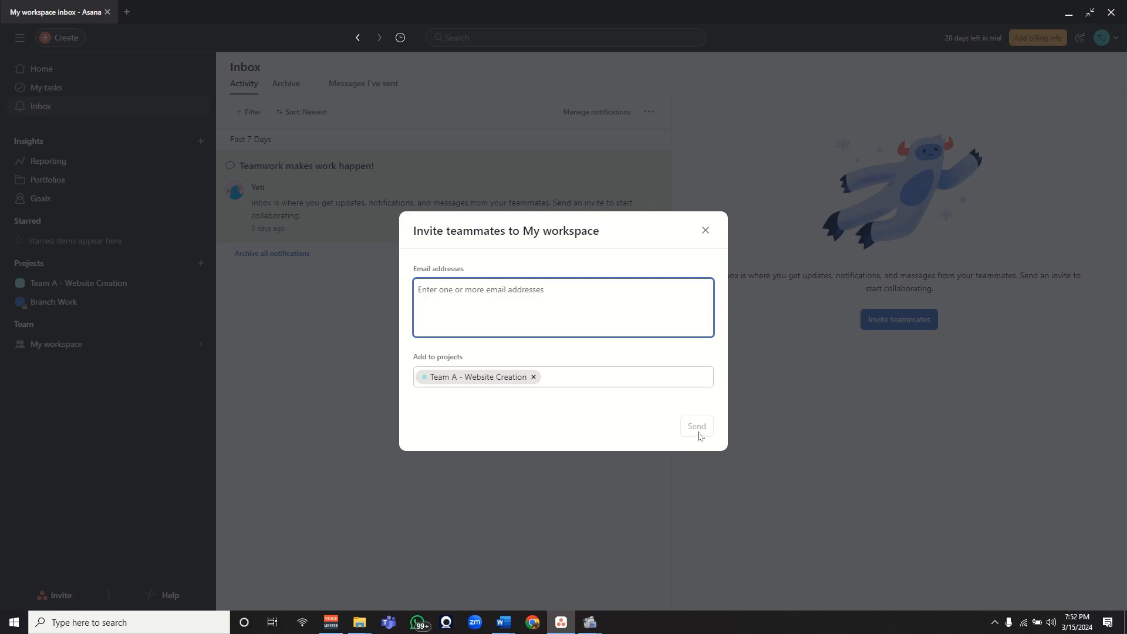
left_click(703, 233)
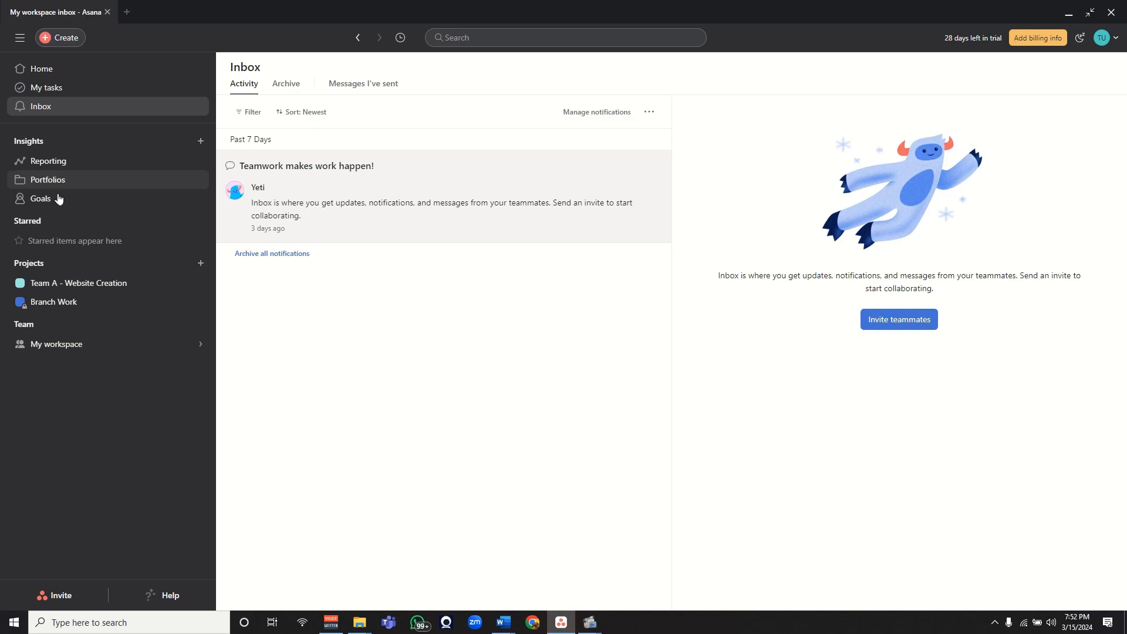
Step: Add the Team A - Website Creation project to the starred items
right_click(93, 284)
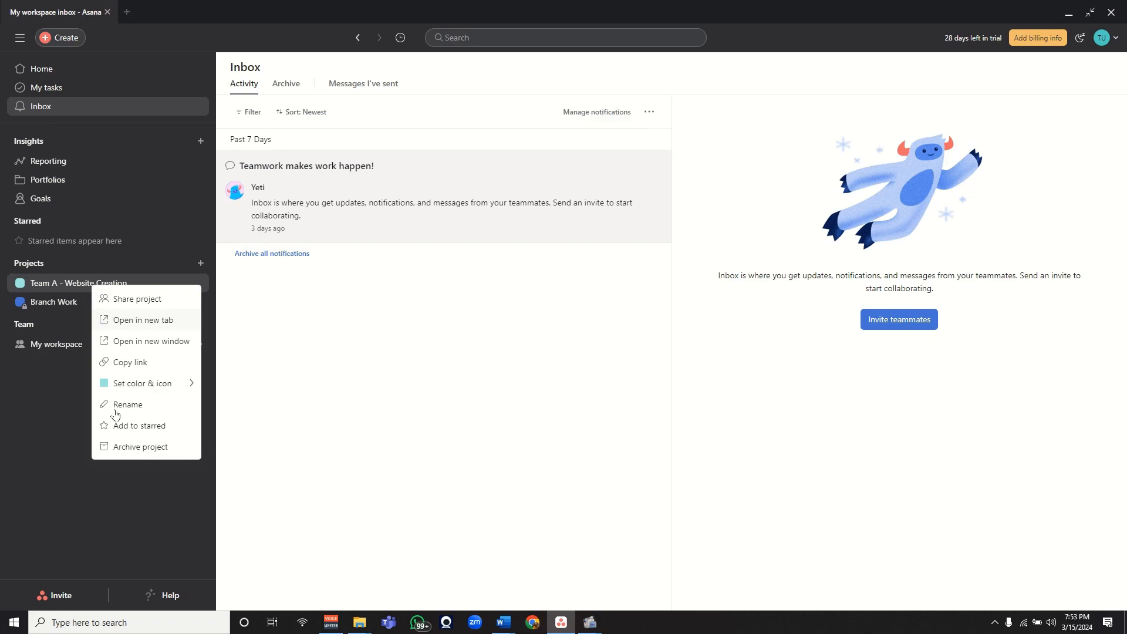
left_click(126, 426)
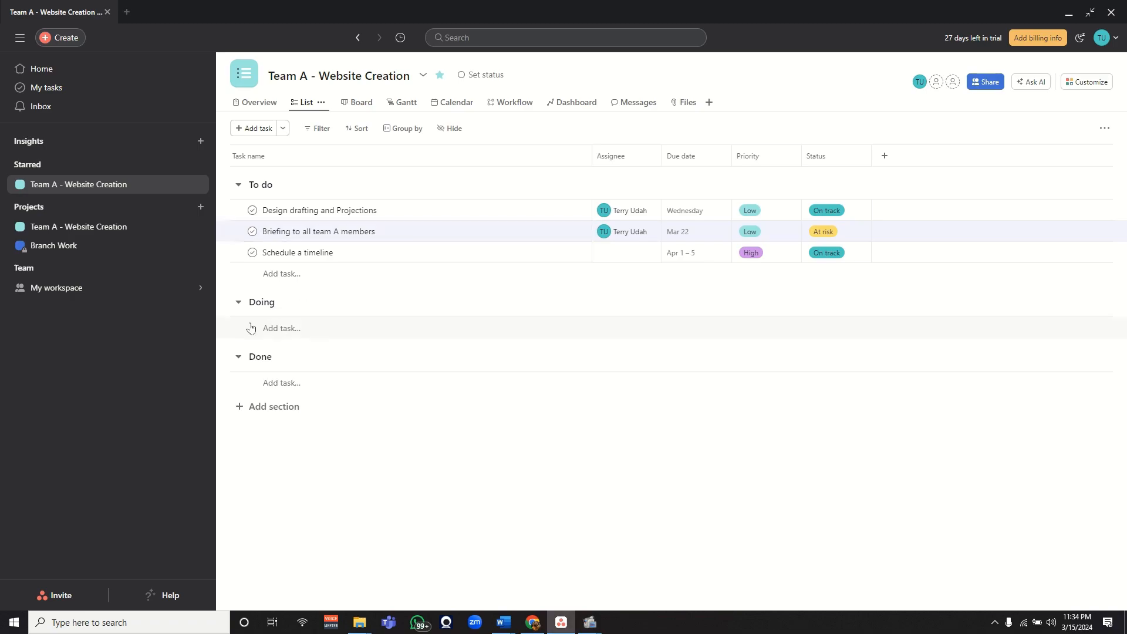
Step: Move the Design drafting and Projections task from the To do section to the Doing section
left_click(282, 328)
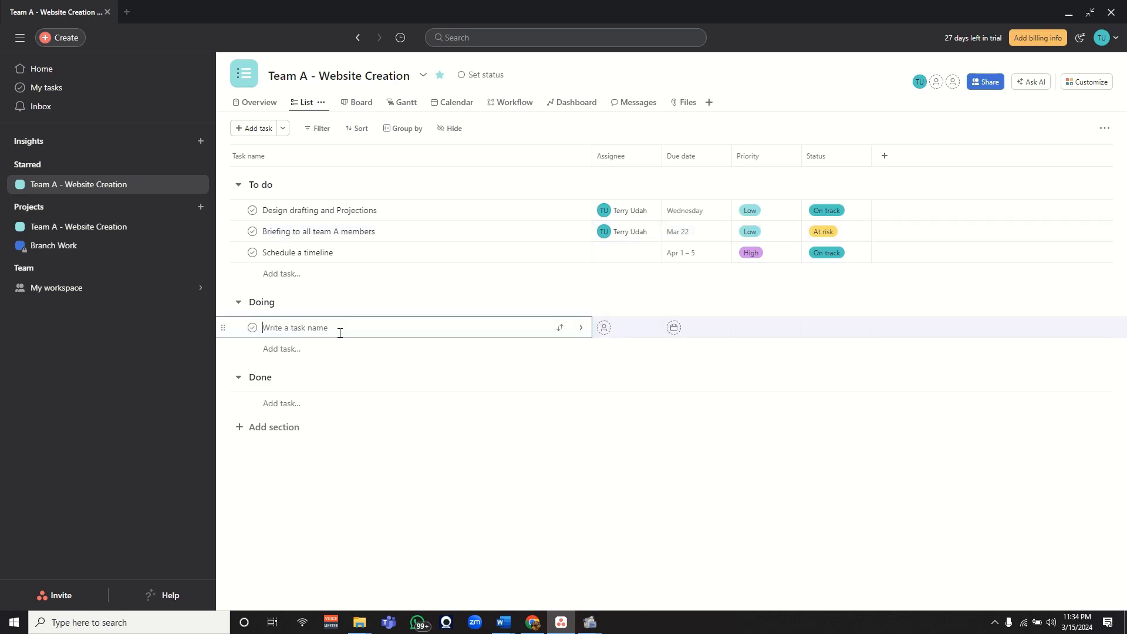
left_click(409, 384)
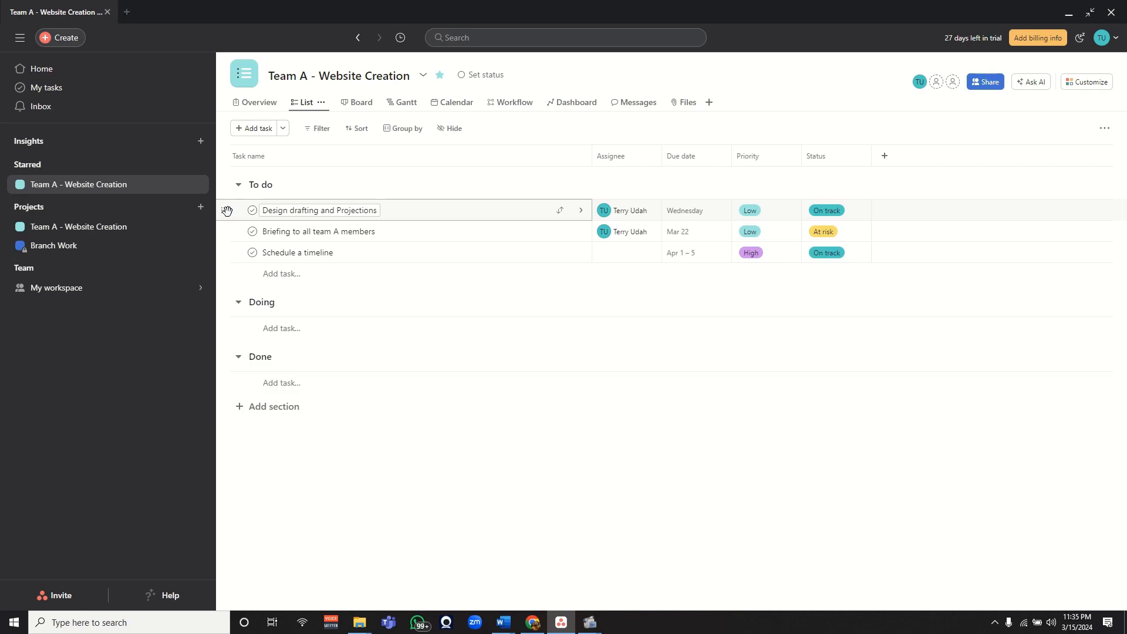
left_click_drag(228, 210, 267, 302)
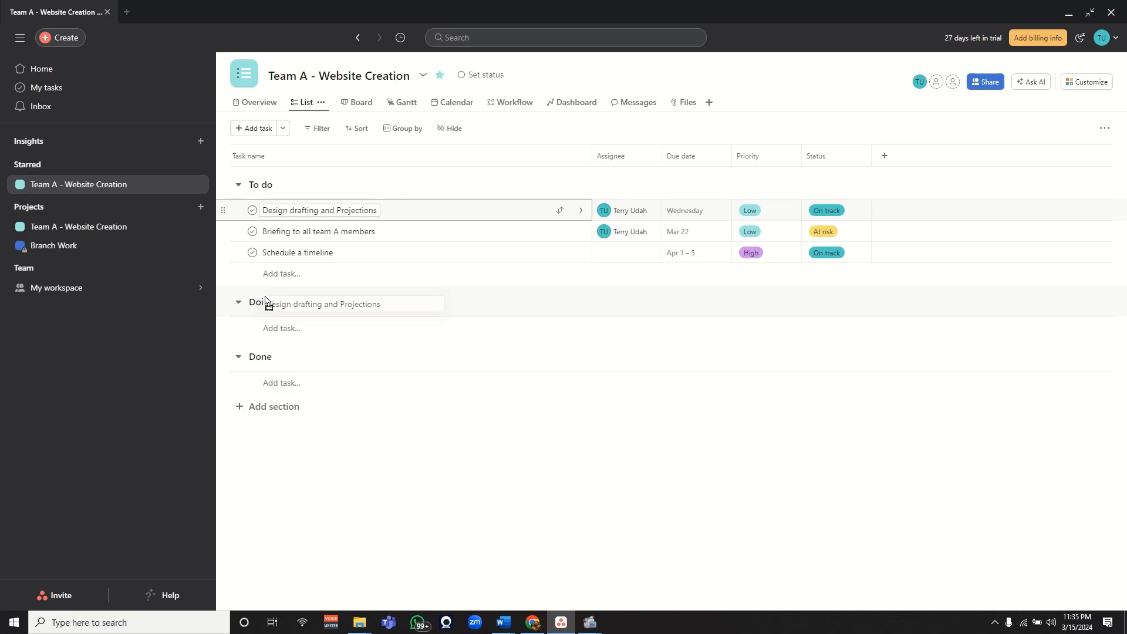
left_click_drag(265, 301, 275, 306)
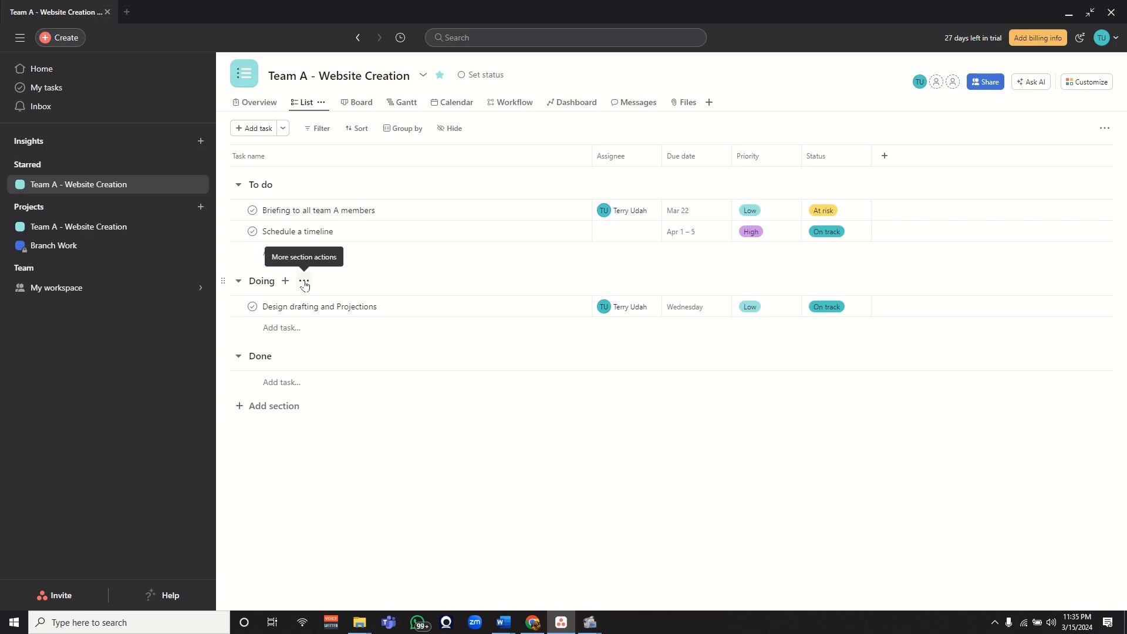
Step: Rename the Doing section as Ongoing
left_click(304, 282)
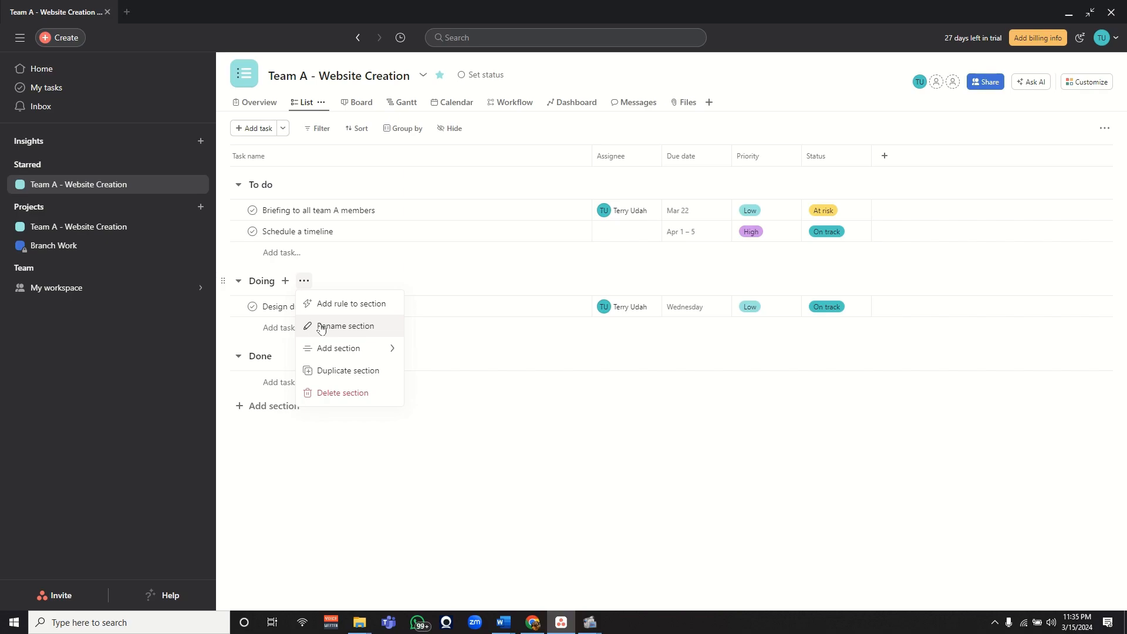
left_click(322, 328)
key("ctrl+a")
type("Ongoing")
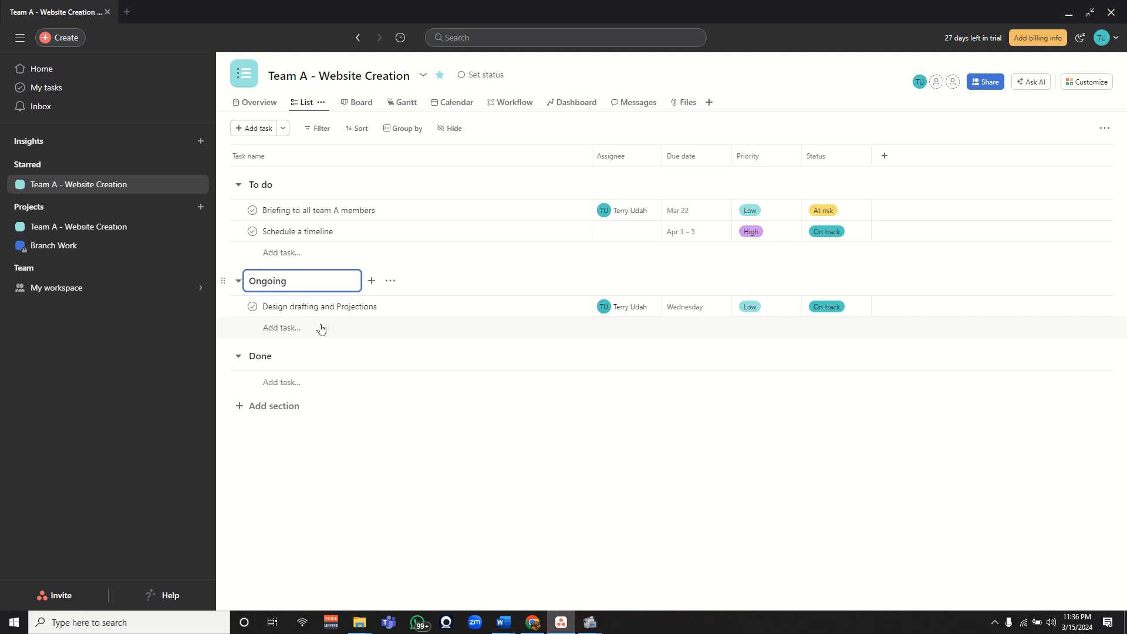
key("Return")
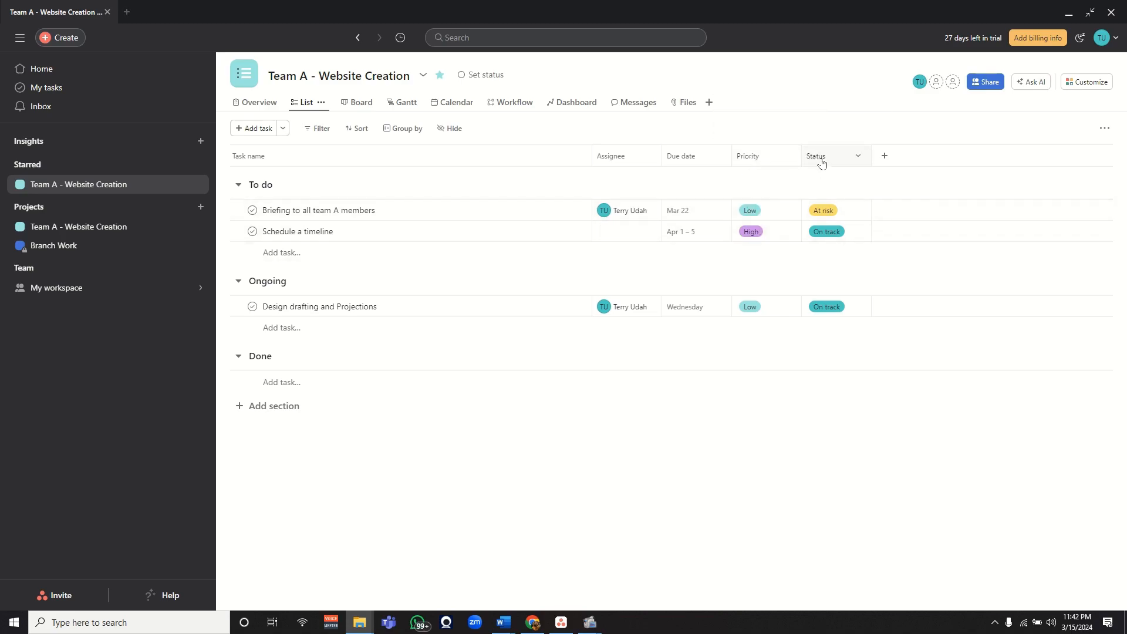
Step: Set the status of the Briefing to all team A members task to Off track
left_click(856, 214)
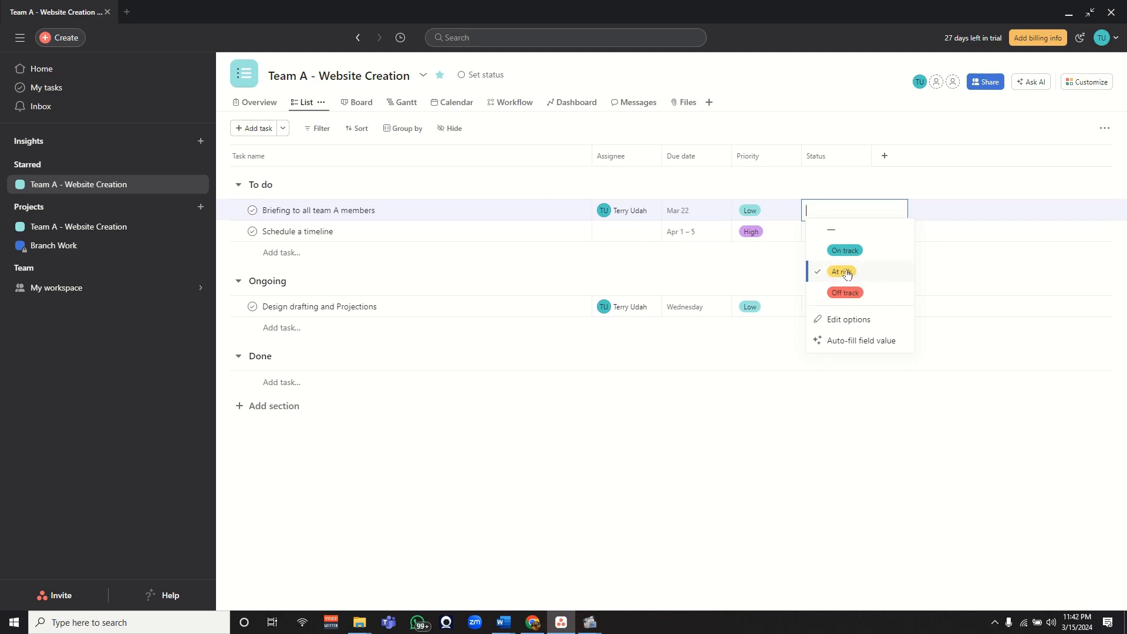
left_click(853, 300)
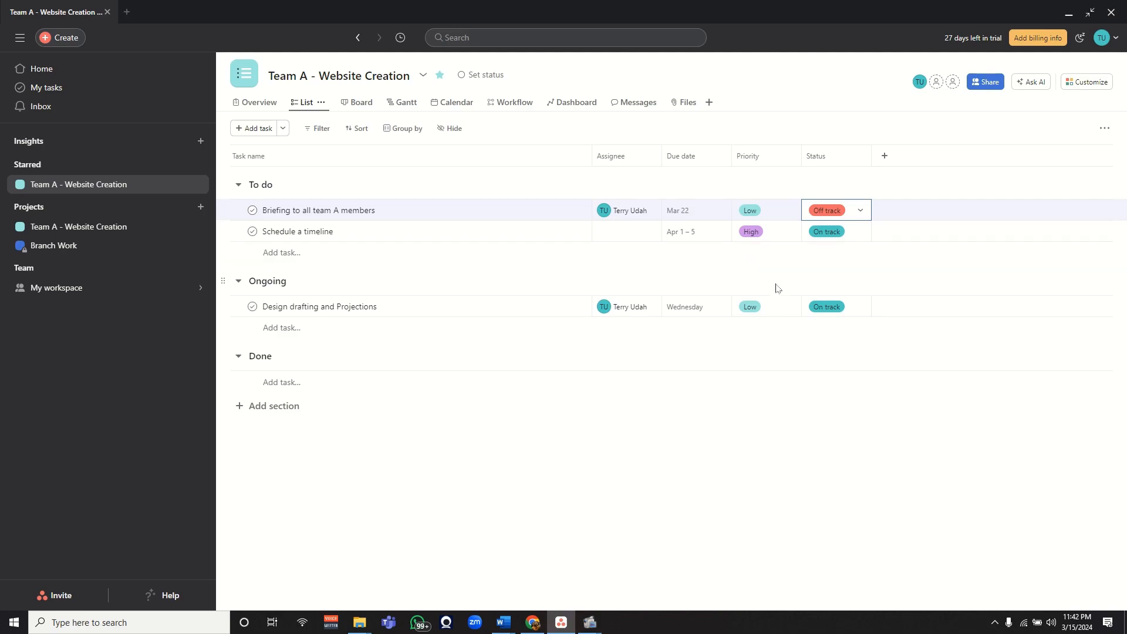
Step: Look at the available priority options for the Briefing to all team A members task without changing its priority
left_click(792, 212)
left_click(791, 211)
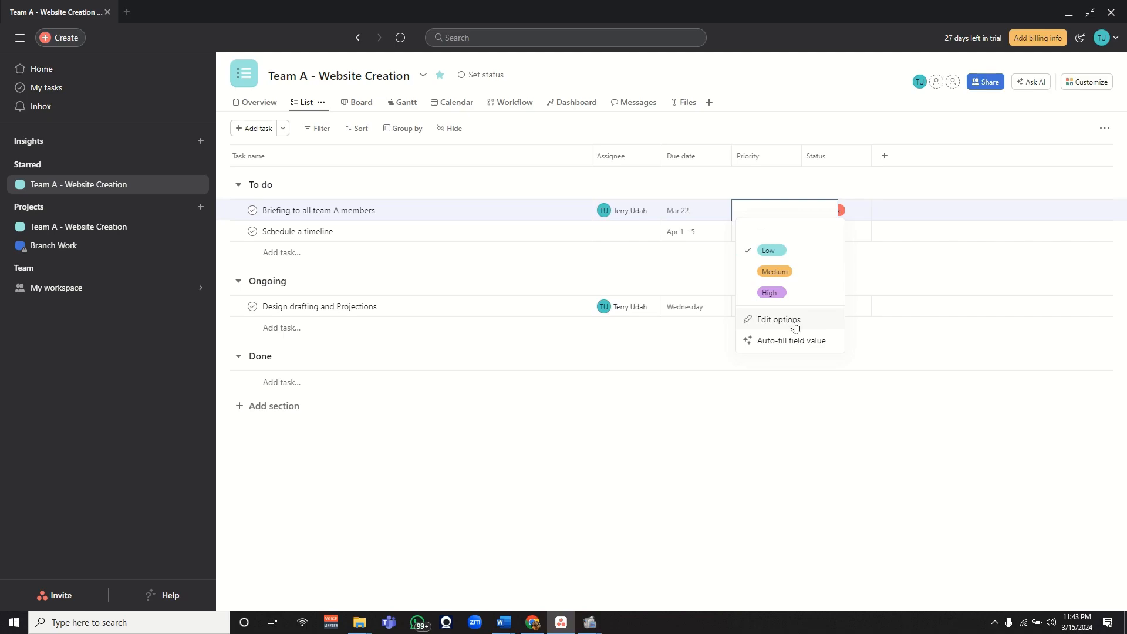
left_click(777, 397)
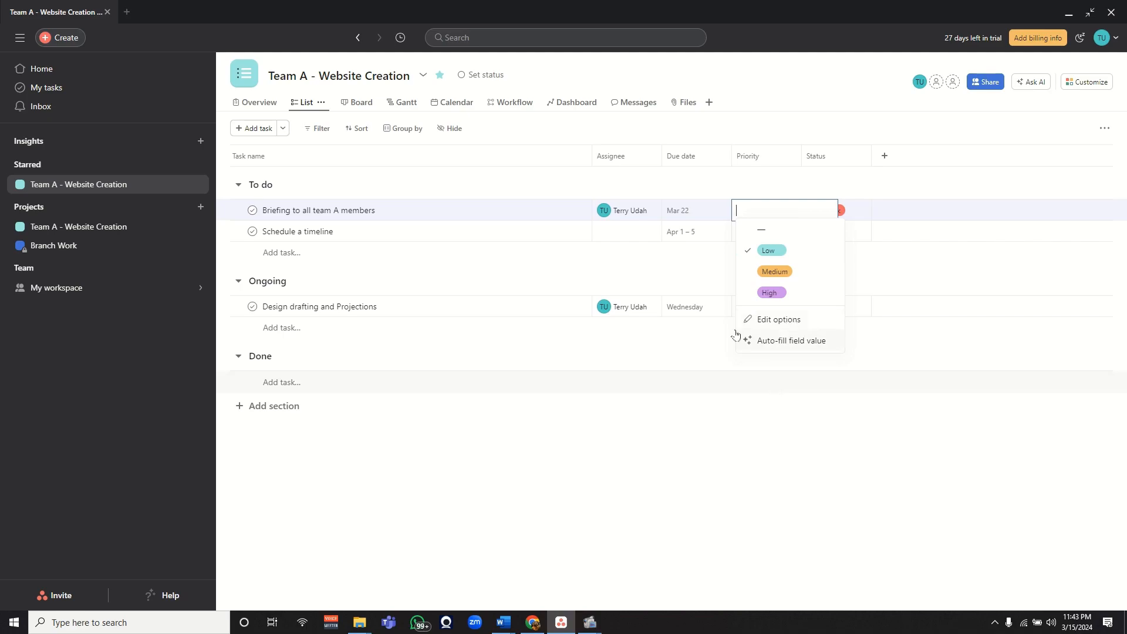
left_click(709, 269)
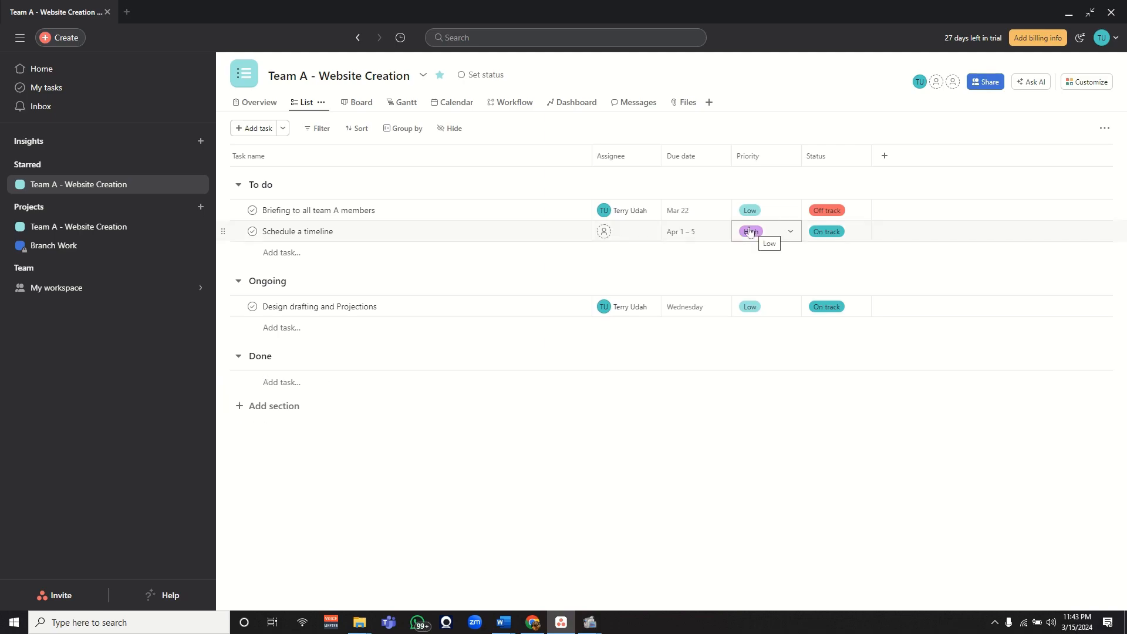
left_click(770, 211)
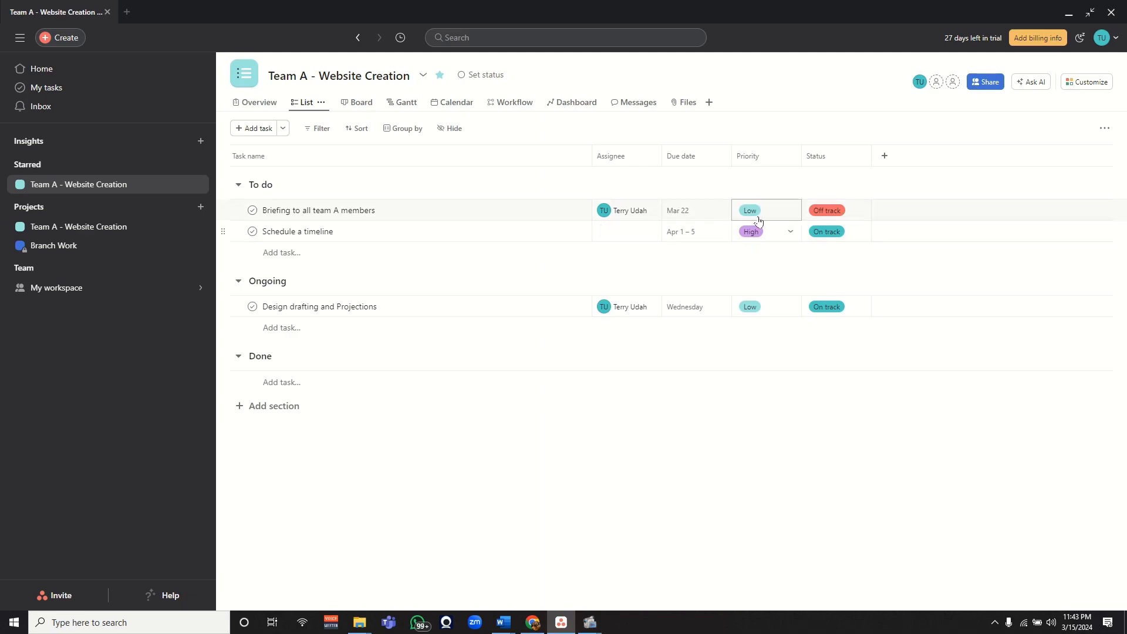
Step: Examine the project's task timeline in the Gantt view and its task charts in the Dashboard view
left_click(414, 212)
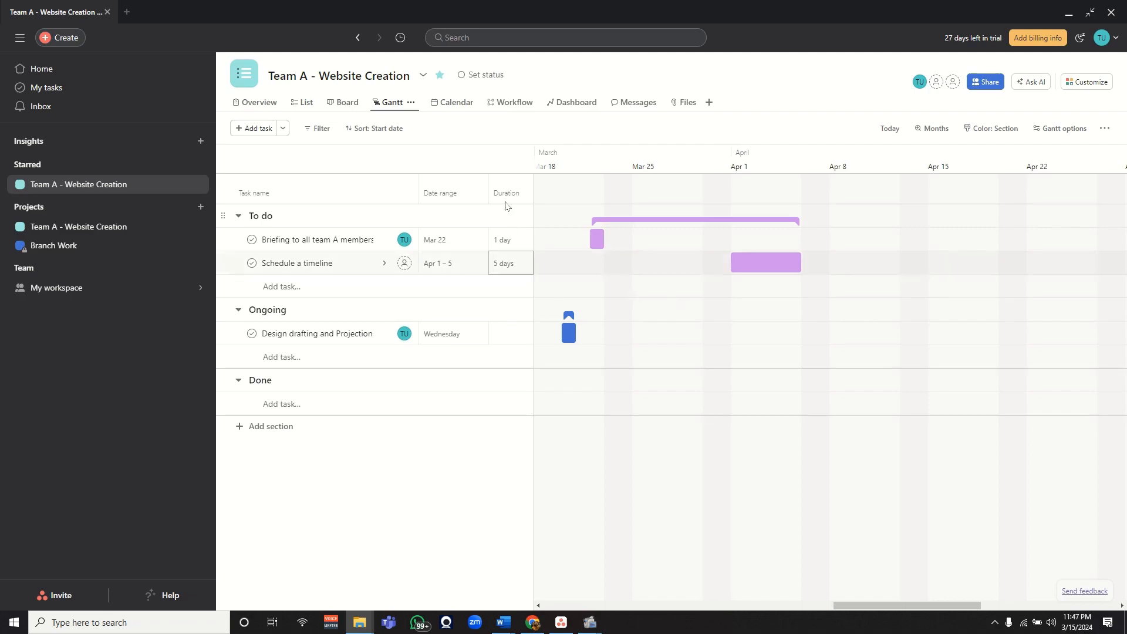
left_click(568, 102)
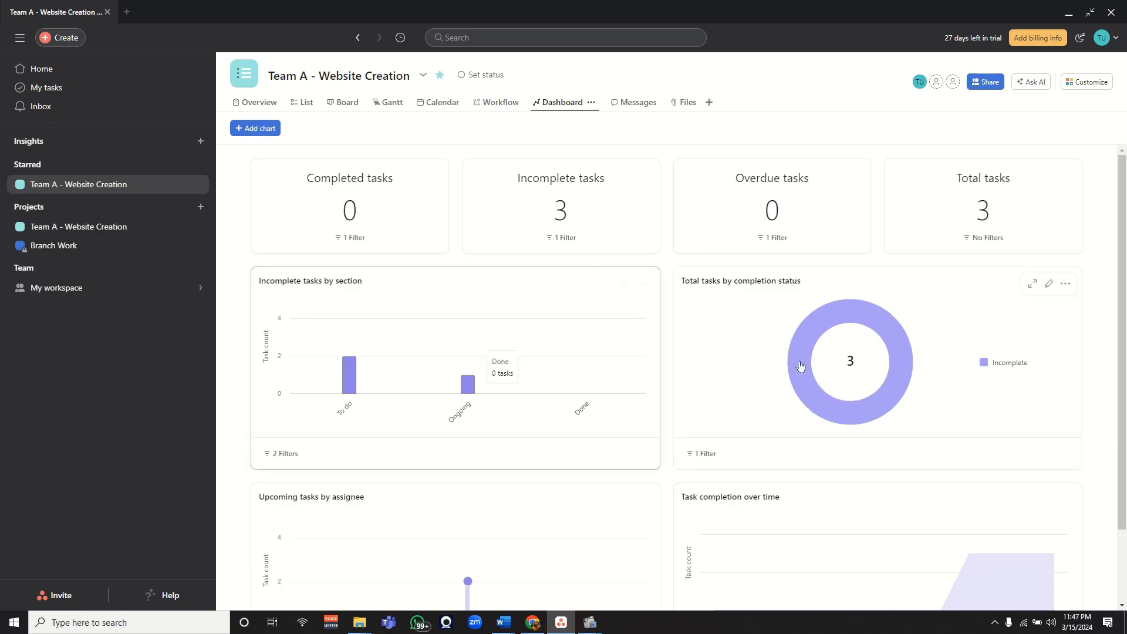
scroll(792, 393, "down", 2)
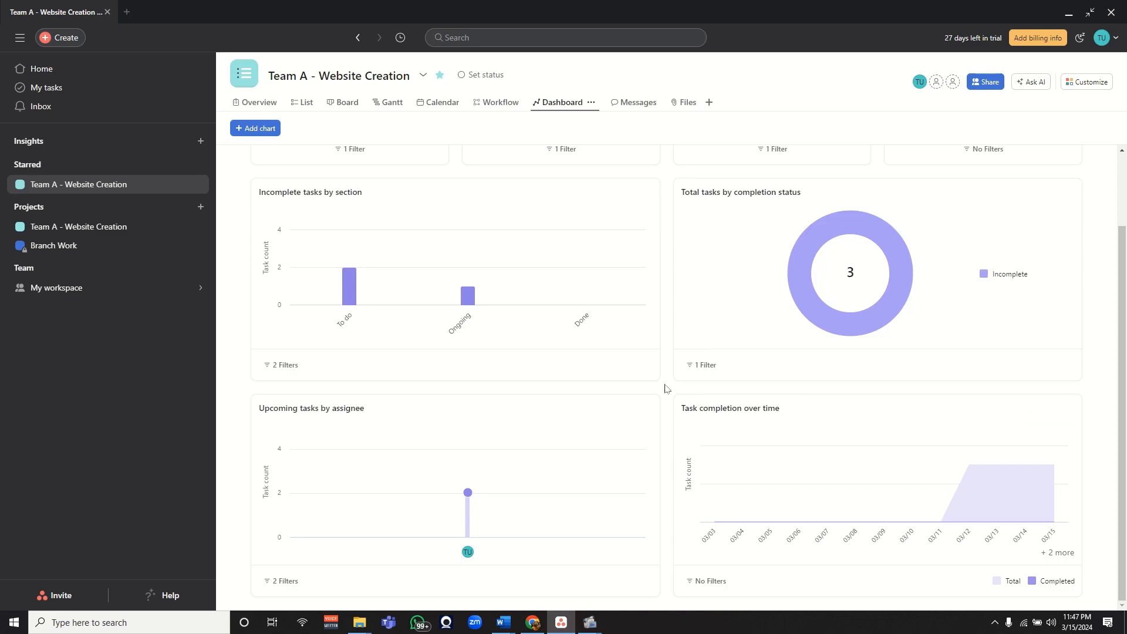
scroll(667, 389, "up", 2)
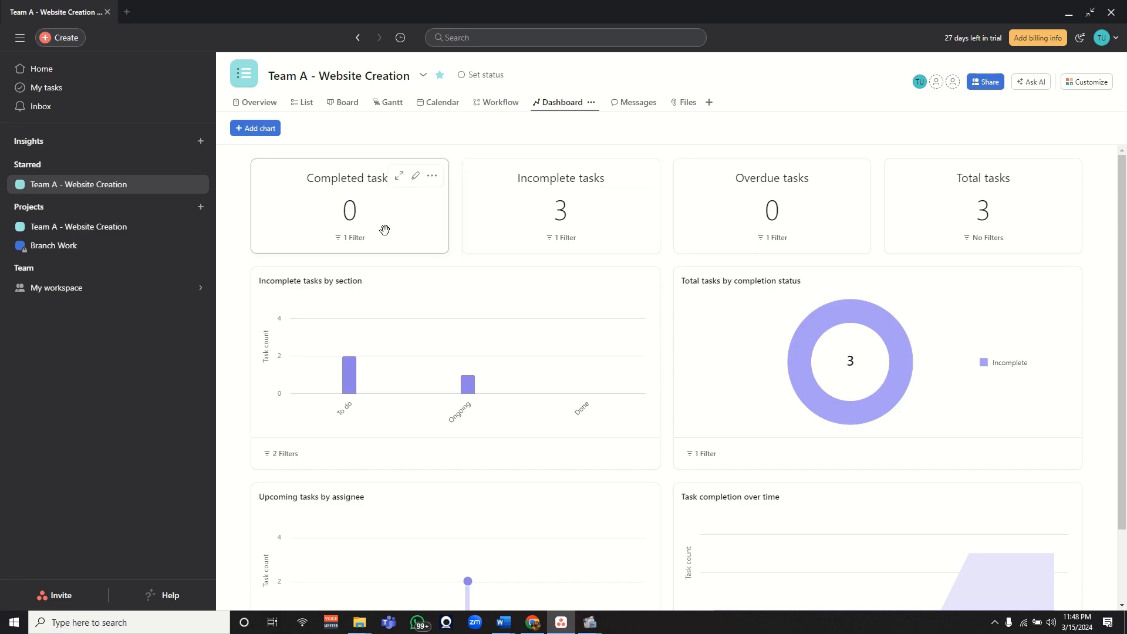
Step: Mark the Design drafting and Projections task complete in the List view and check the project's Dashboard charts
left_click(305, 104)
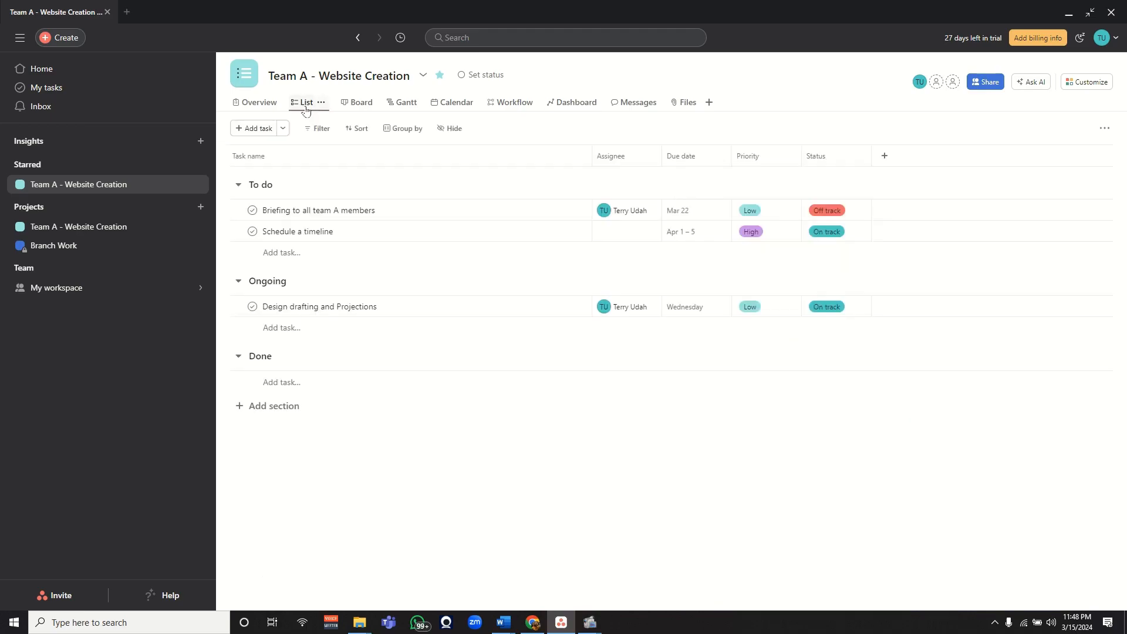
left_click(252, 309)
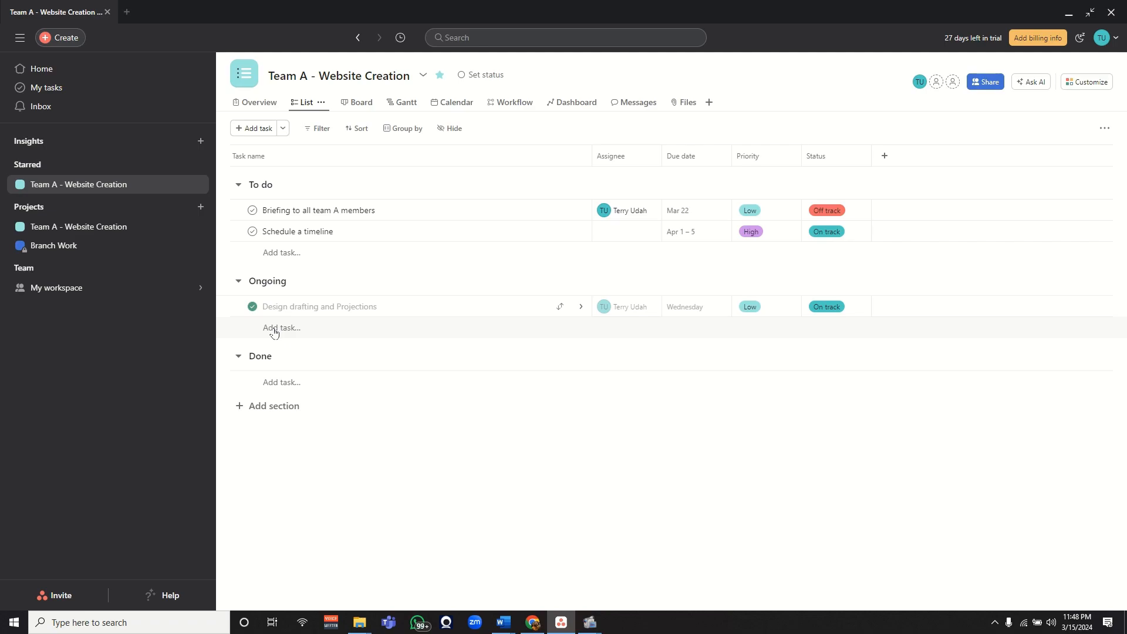
left_click(567, 104)
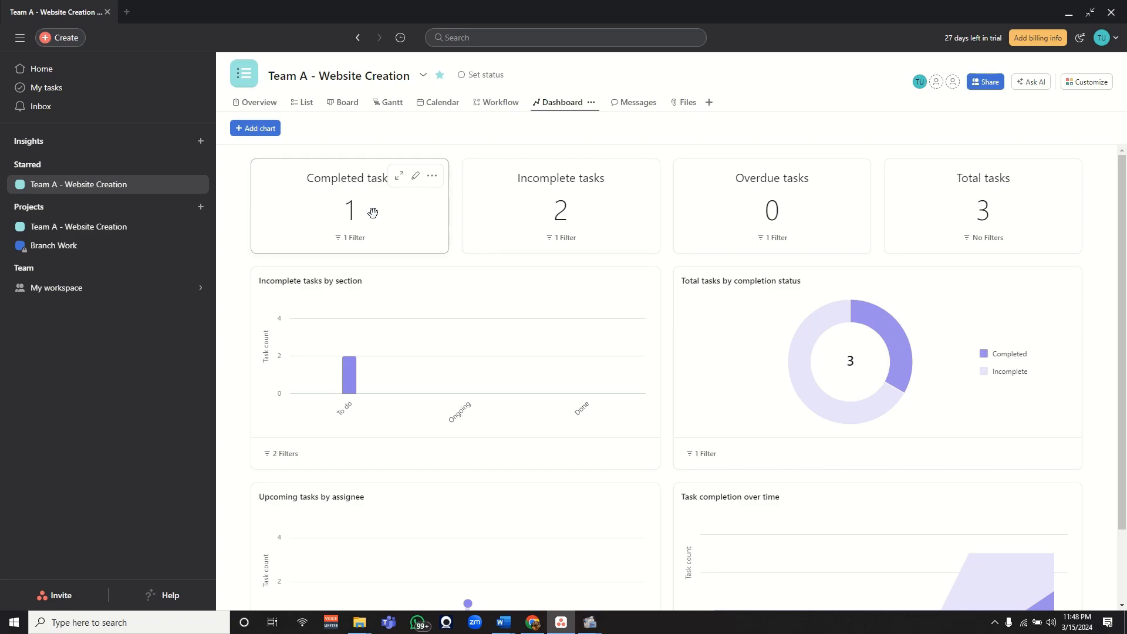
mouse_move(348, 384)
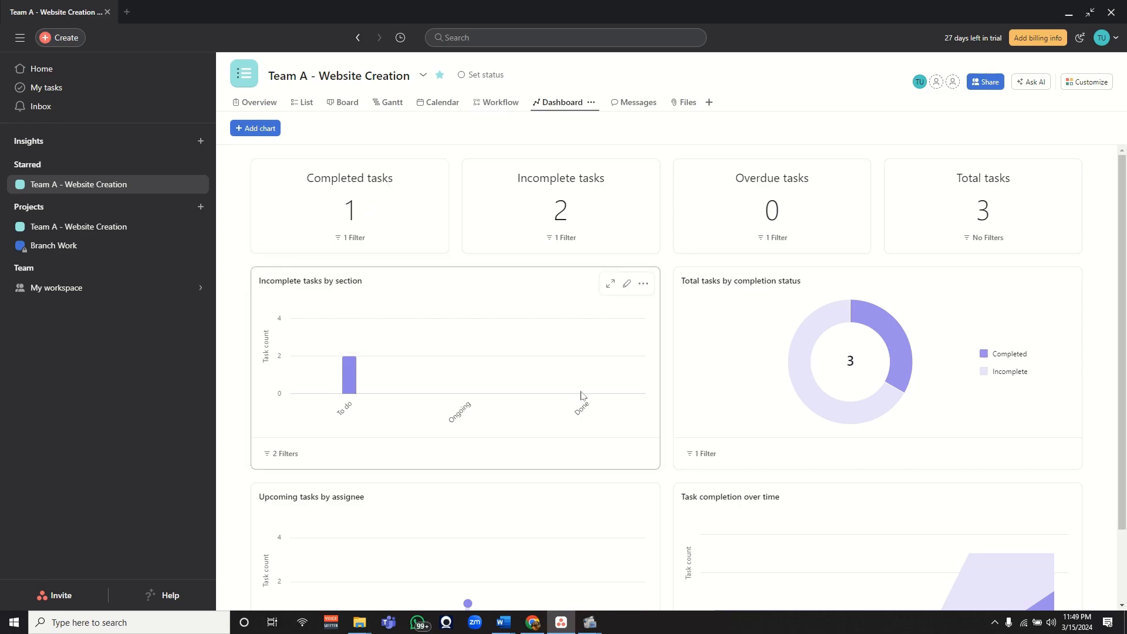
Step: Move the Total tasks card ahead of the Overdue tasks card on the Dashboard and return it to its original place
left_click_drag(983, 209, 813, 215)
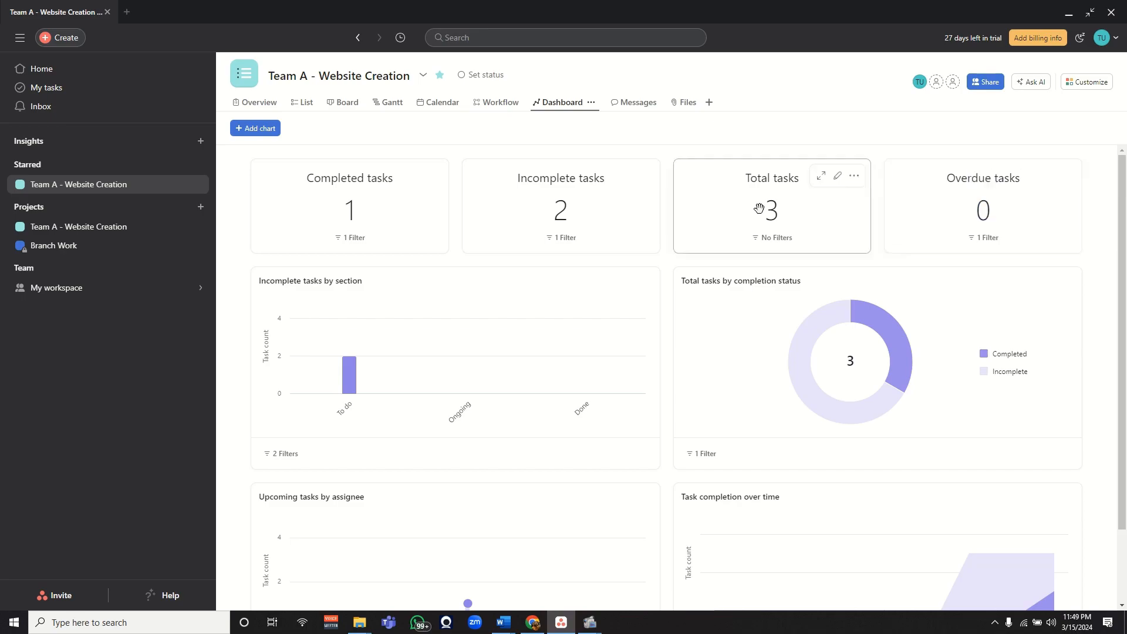
left_click_drag(759, 209, 868, 203)
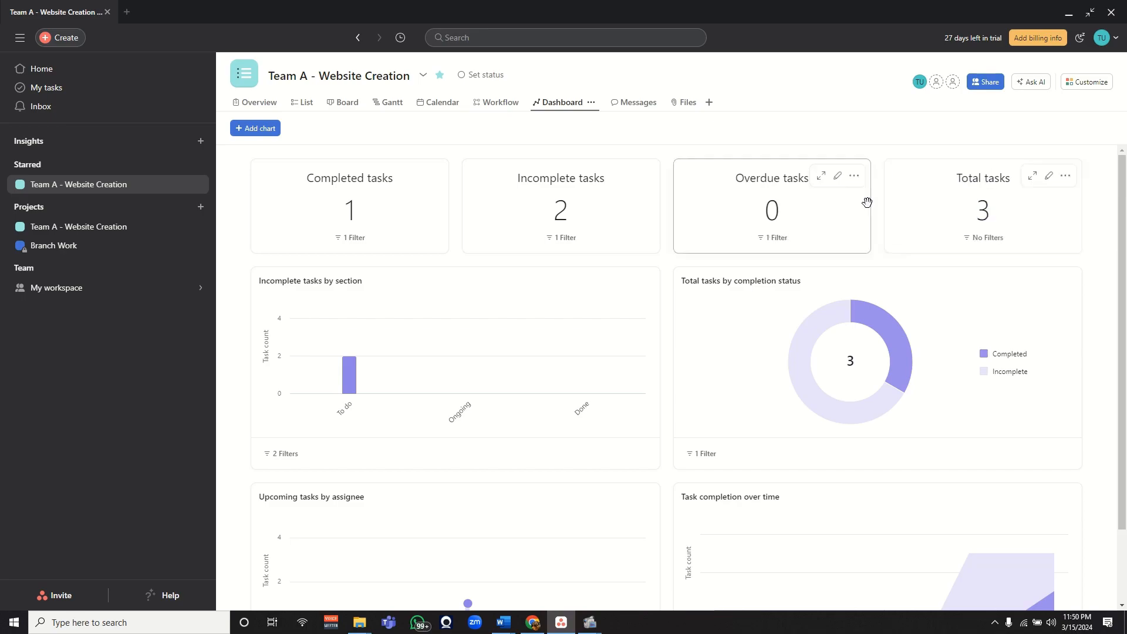